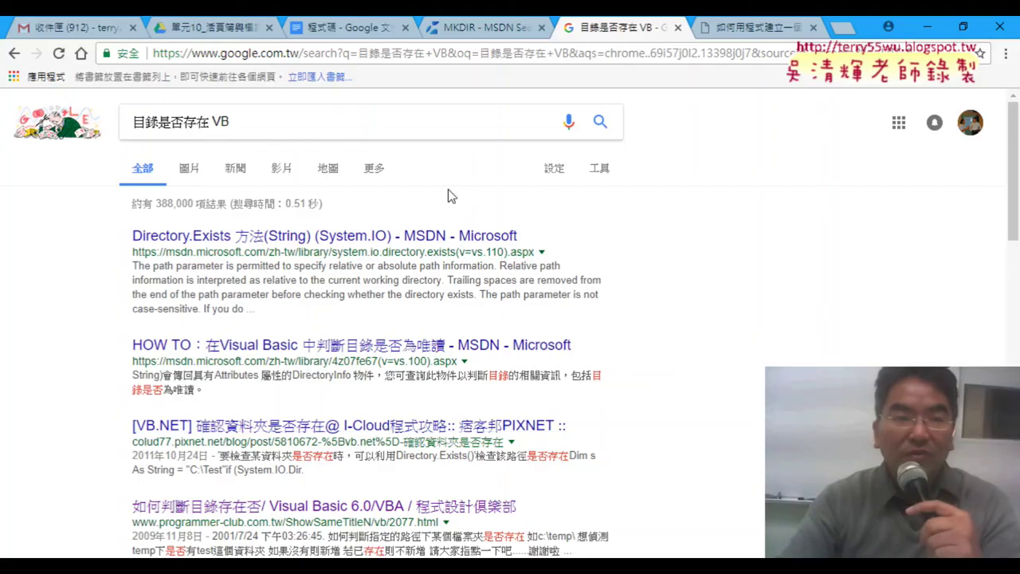
Switch to the Google Drive tab showing the 單元10 course folder
click(233, 30)
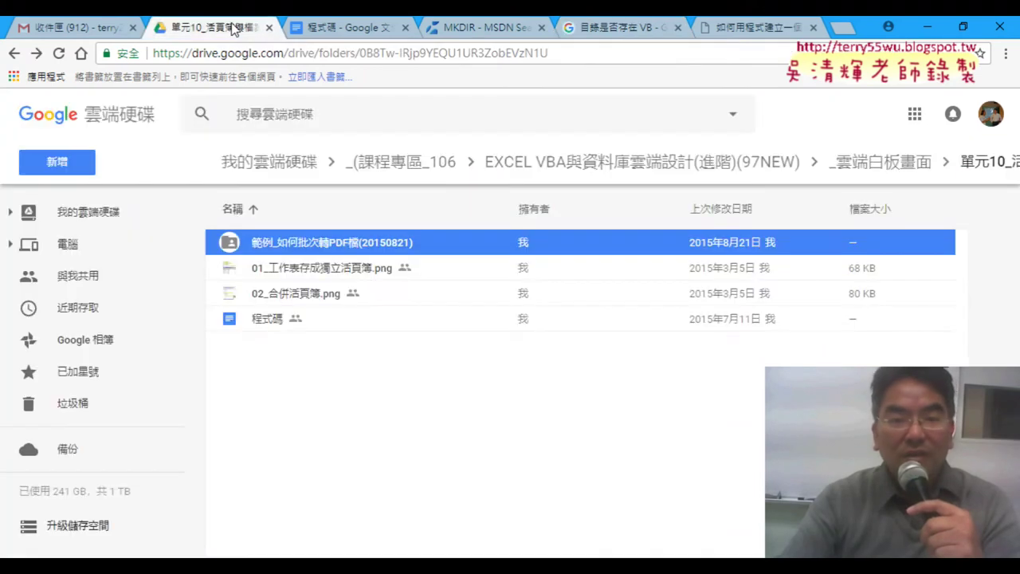
Go up to _雲端白板畫面, enter 單元10, then 範例_如何批次轉PDF檔(20150821), and open 程式碼
click(996, 165)
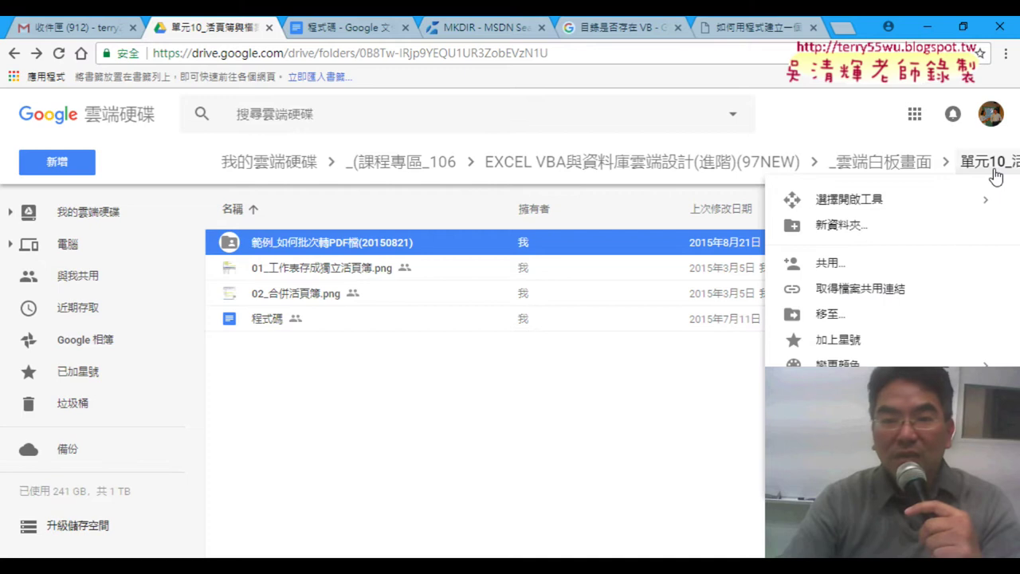
click(877, 164)
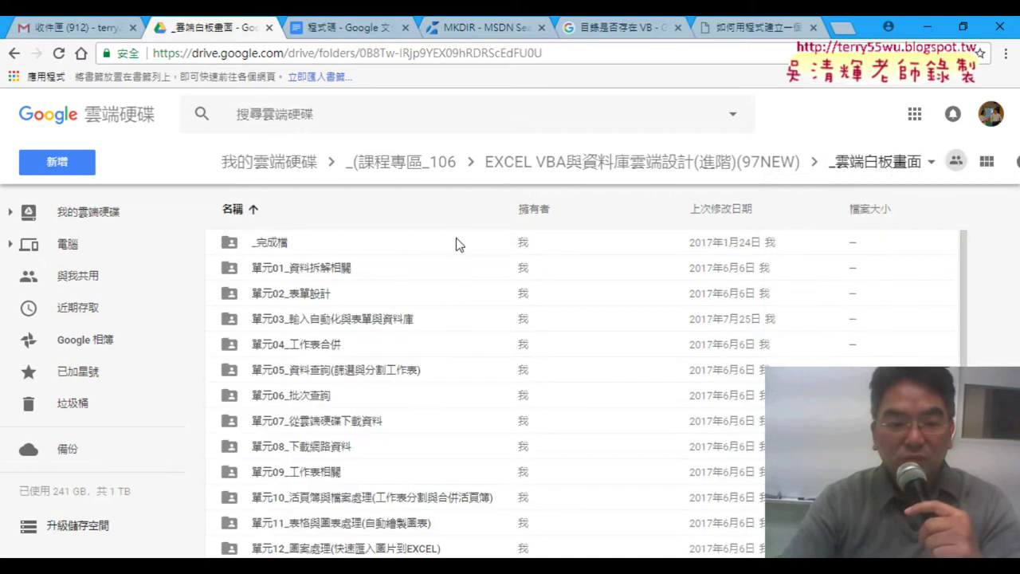
double_click(322, 492)
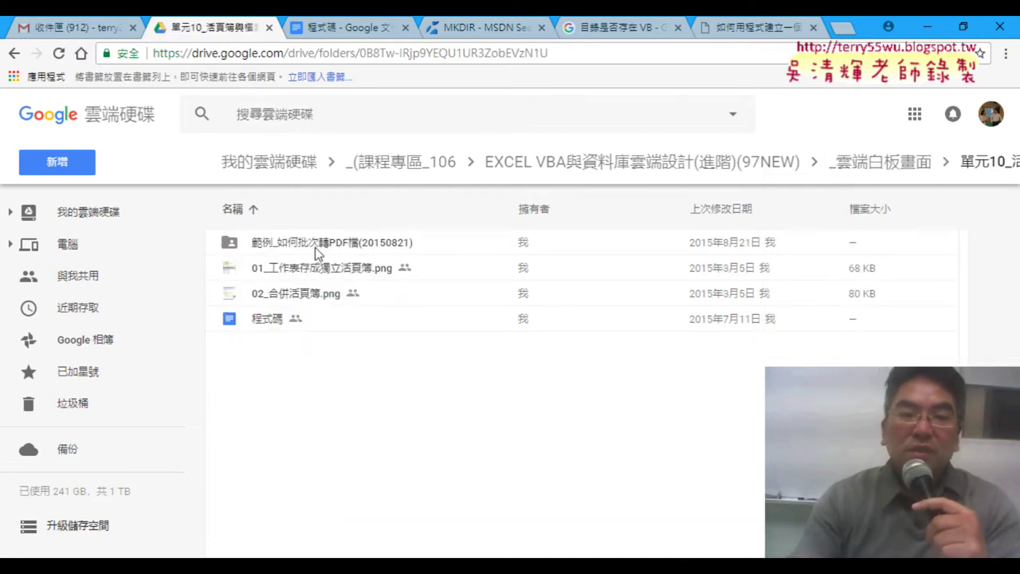
click(316, 250)
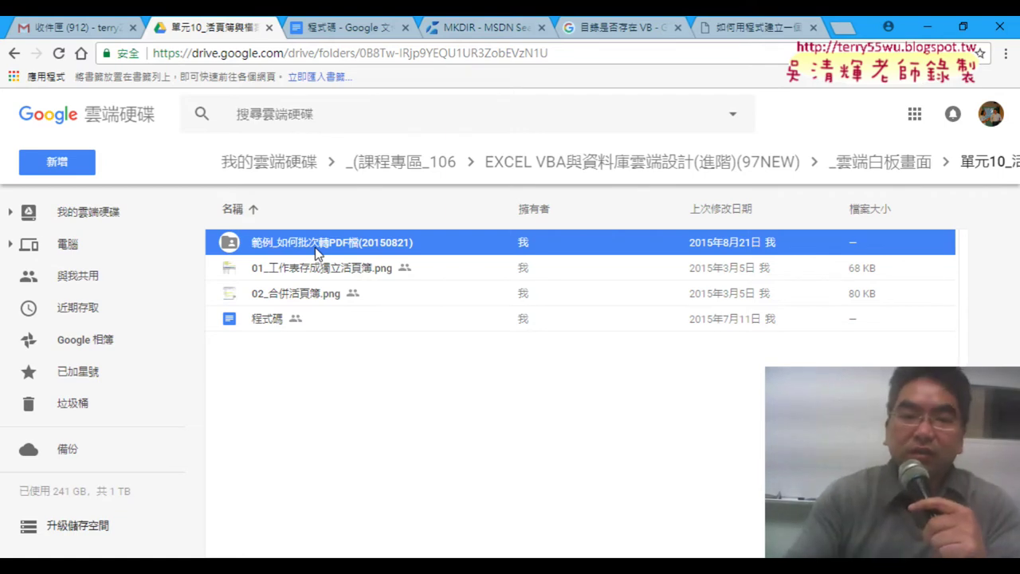
double_click(316, 251)
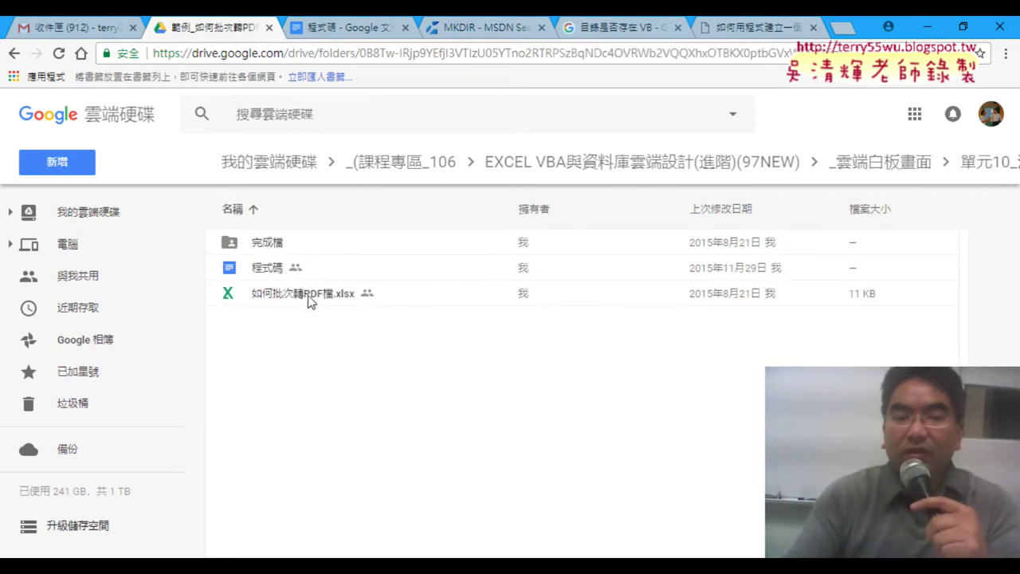
double_click(271, 268)
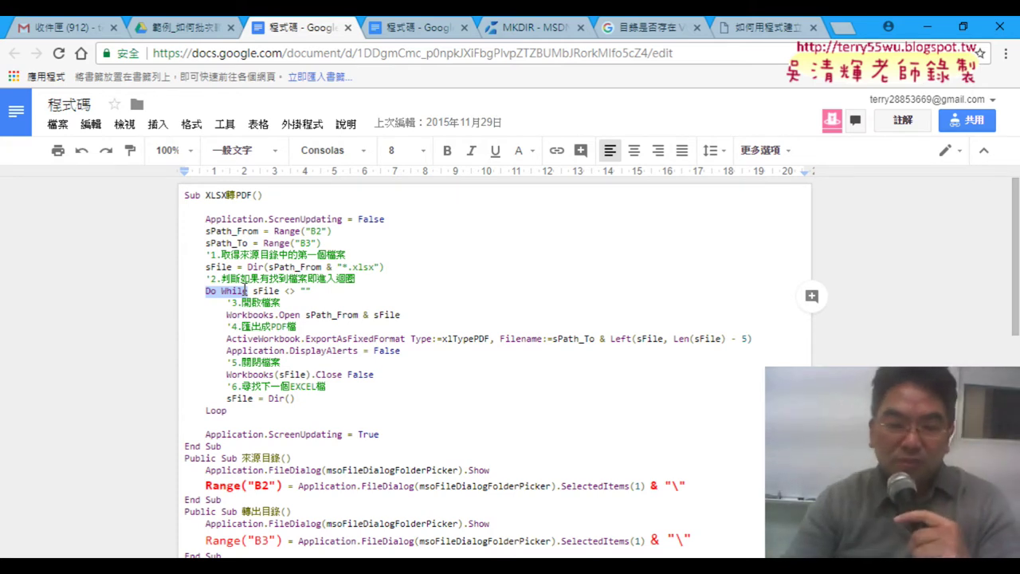
Scroll the 程式碼 macro and highlight its Application.FileDialog code
scroll(212, 343, down, 2)
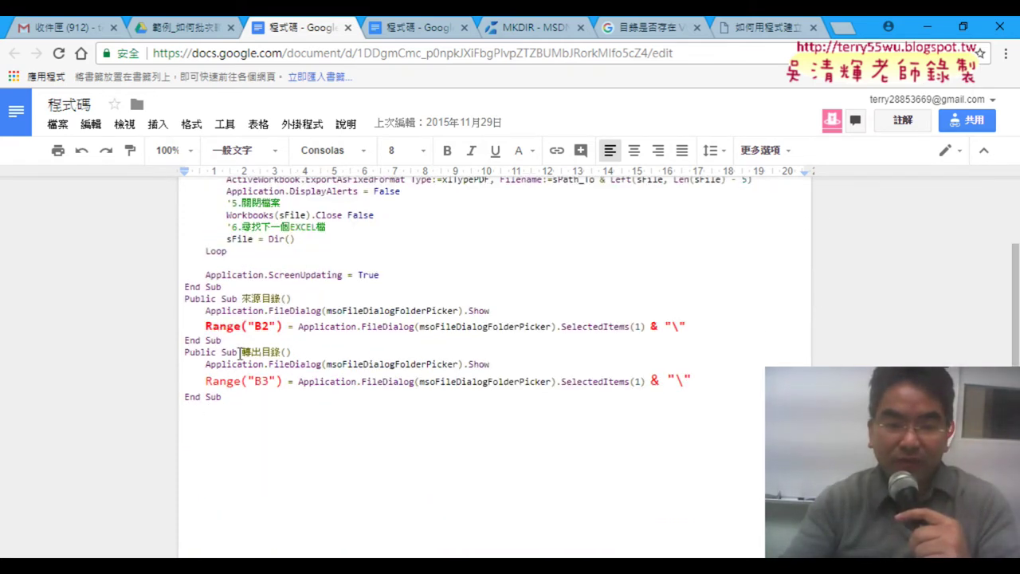
drag(225, 310, 343, 319)
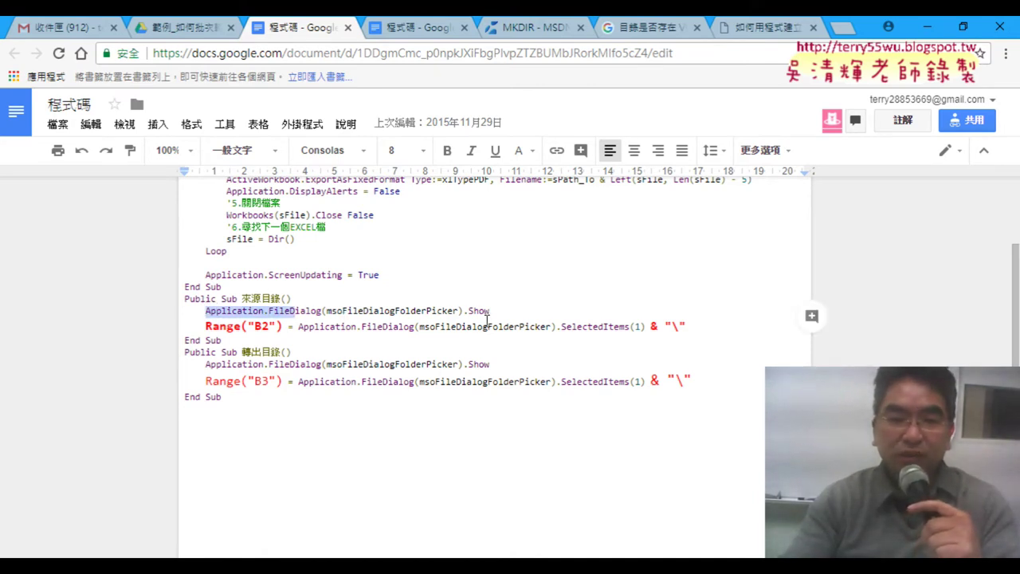
scroll(487, 318, up, 2)
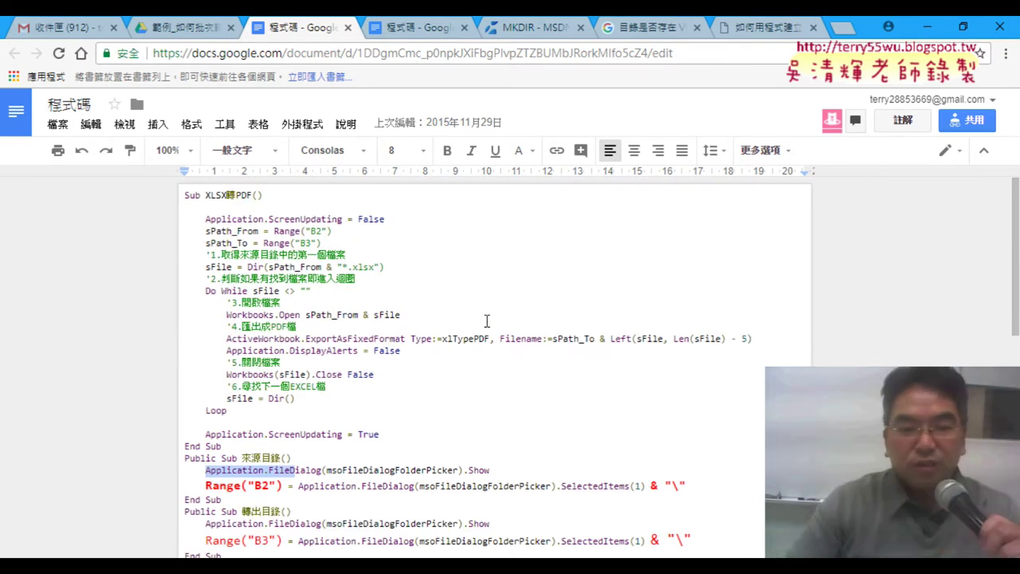
Check the folder-exists heading in the second code document, then bring up 如何批次轉PDF檔.xlsm
key(ctrl+Tab)
click(327, 437)
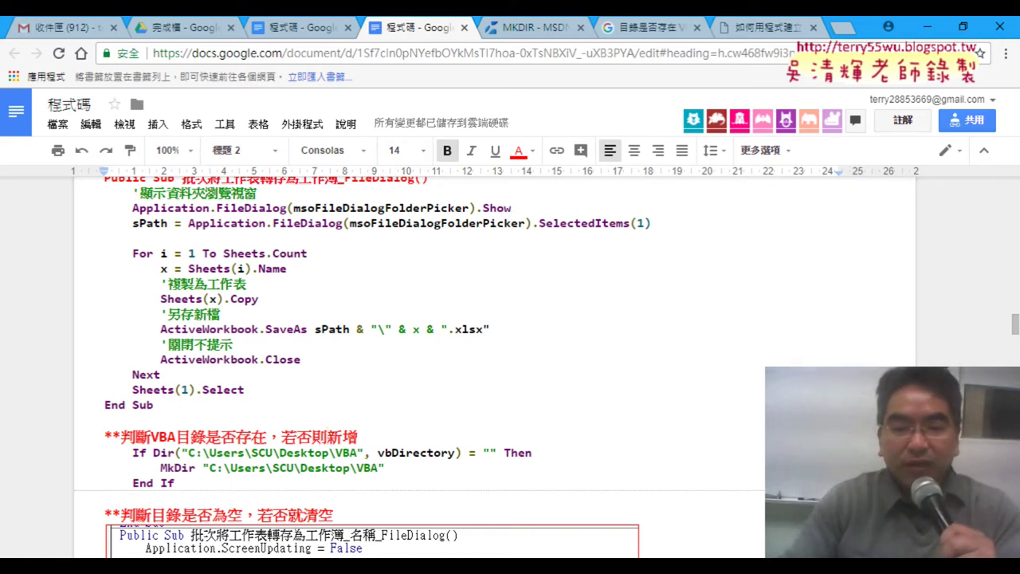
mouse_move(366, 558)
click(482, 523)
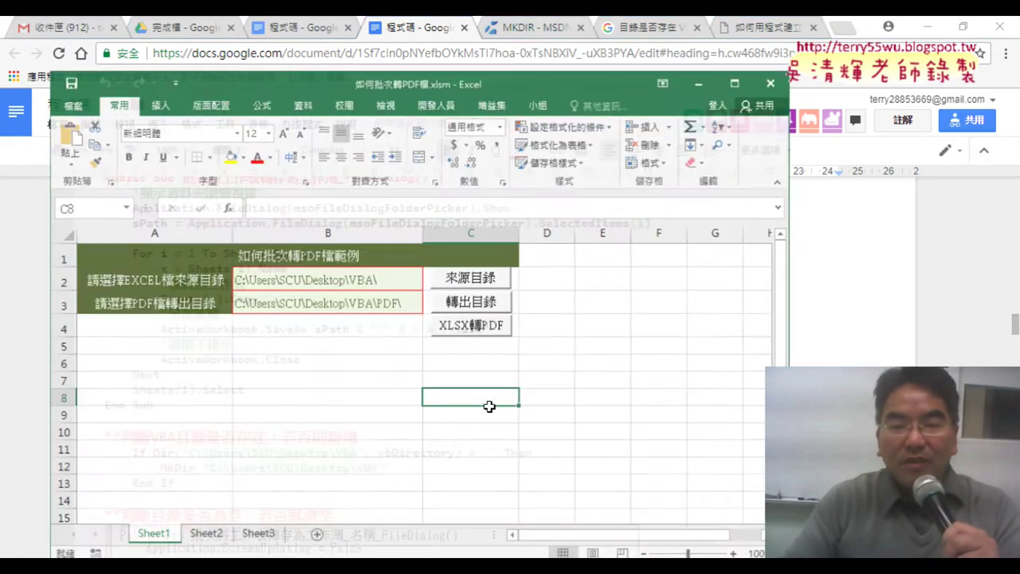
Clear the desktop and set the 來源目錄 source folder to the desktop VBA folder
click(926, 27)
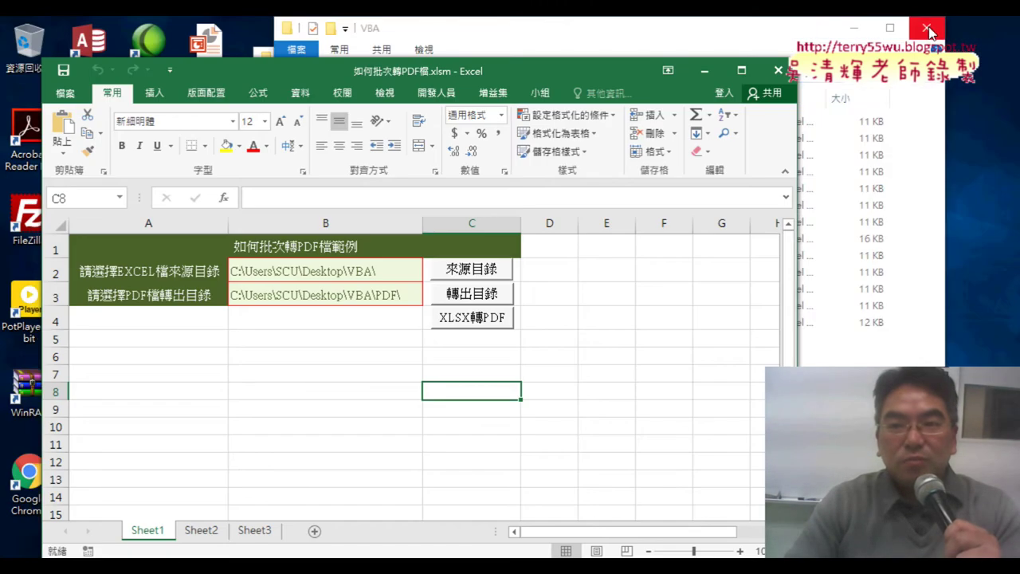
click(854, 28)
mouse_move(642, 76)
mouse_down()
mouse_move(724, 104)
mouse_move(745, 78)
mouse_up()
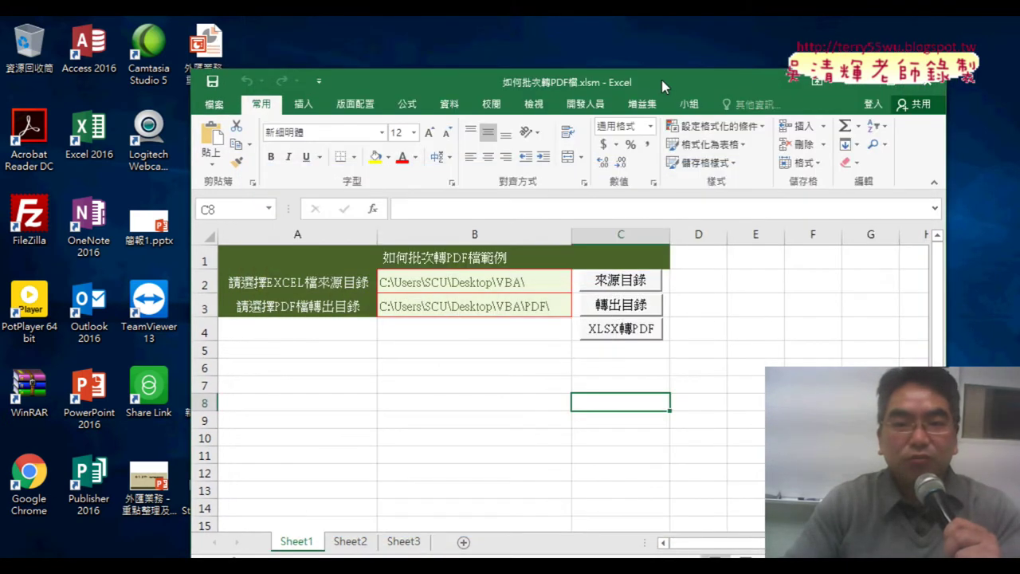
drag(744, 79, 762, 64)
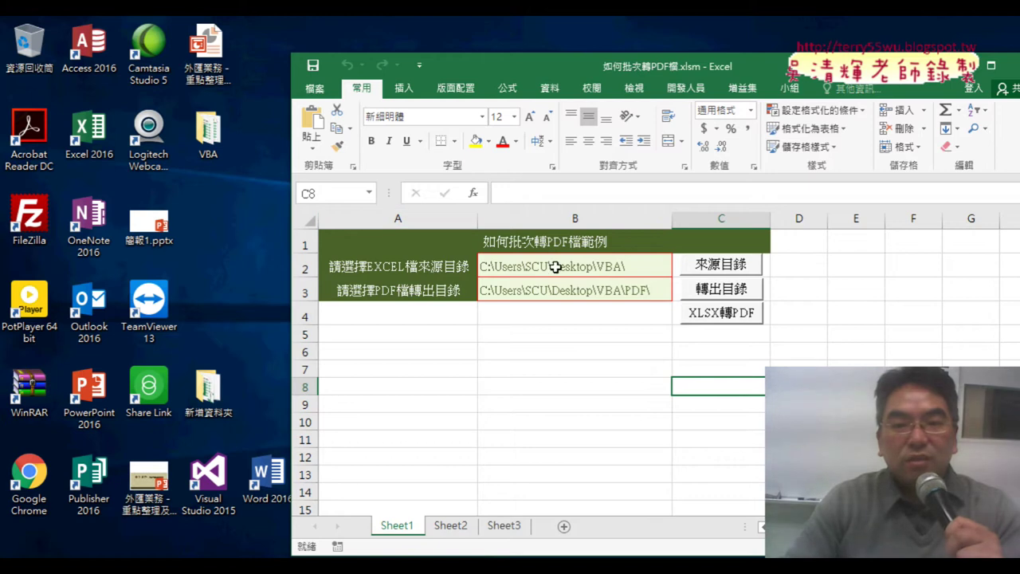
click(721, 266)
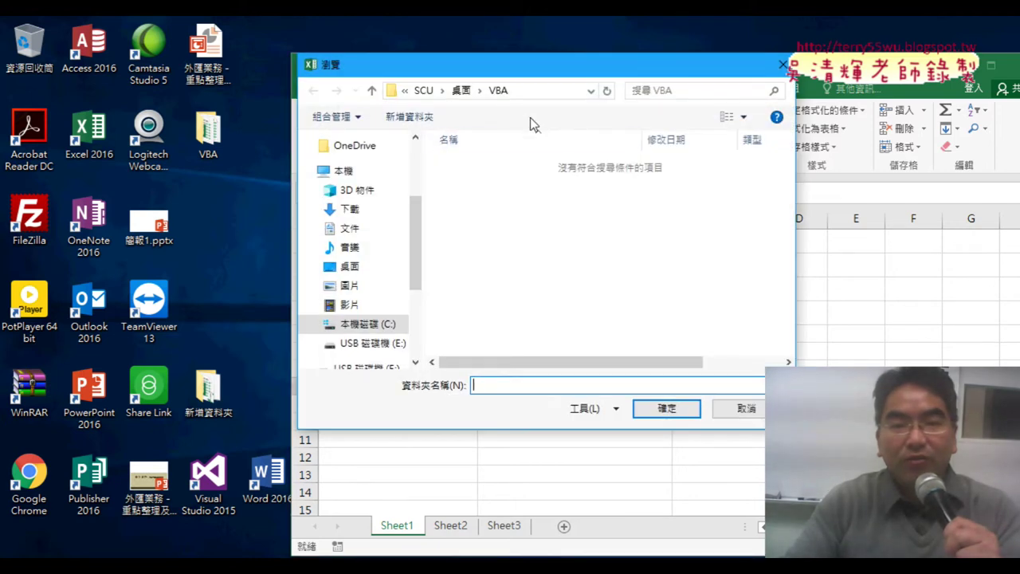
click(463, 94)
double_click(464, 167)
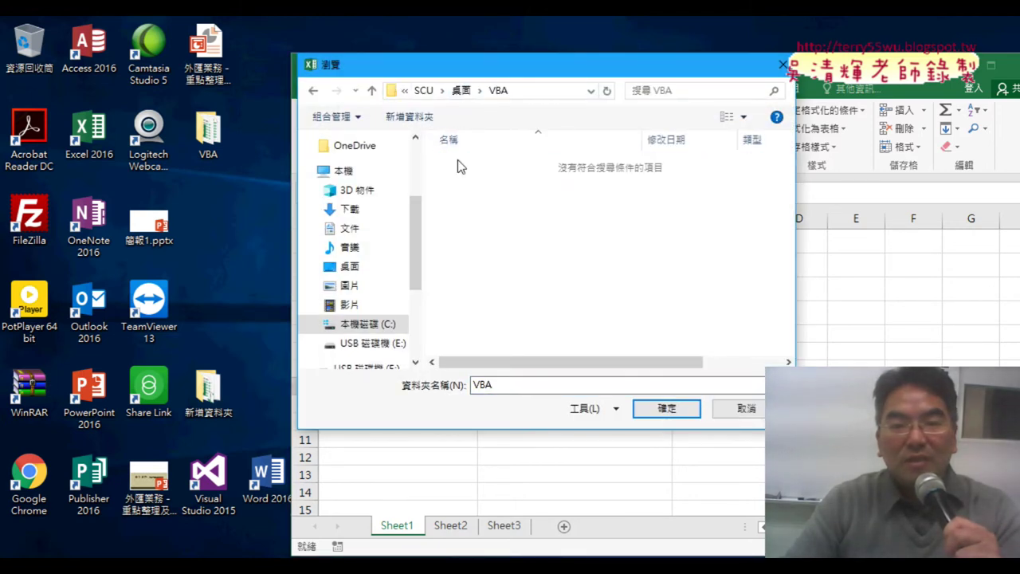
click(667, 408)
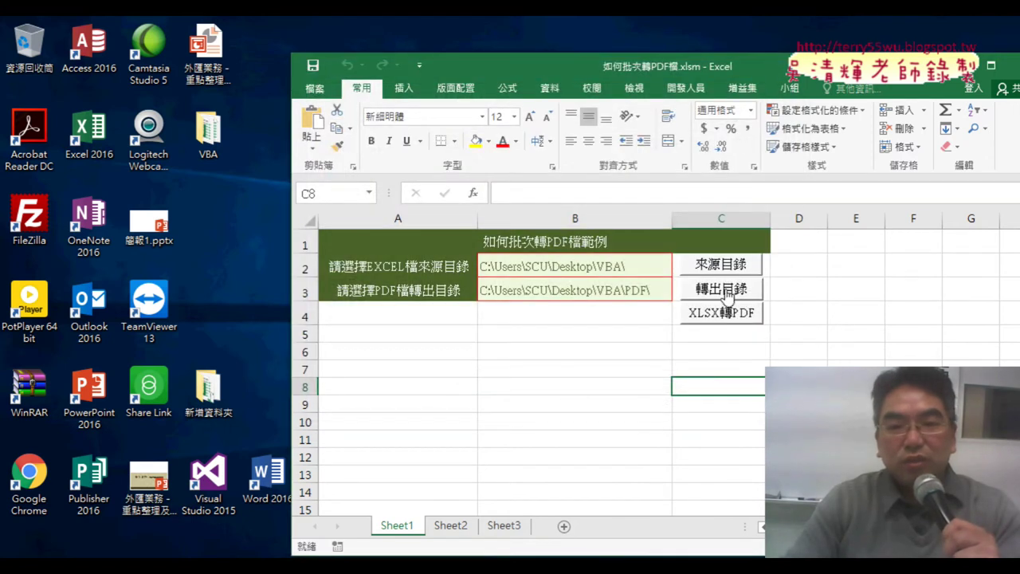
Create a new PDF folder inside VBA and choose it as the 轉出目錄 output folder
click(722, 290)
click(478, 165)
double_click(478, 165)
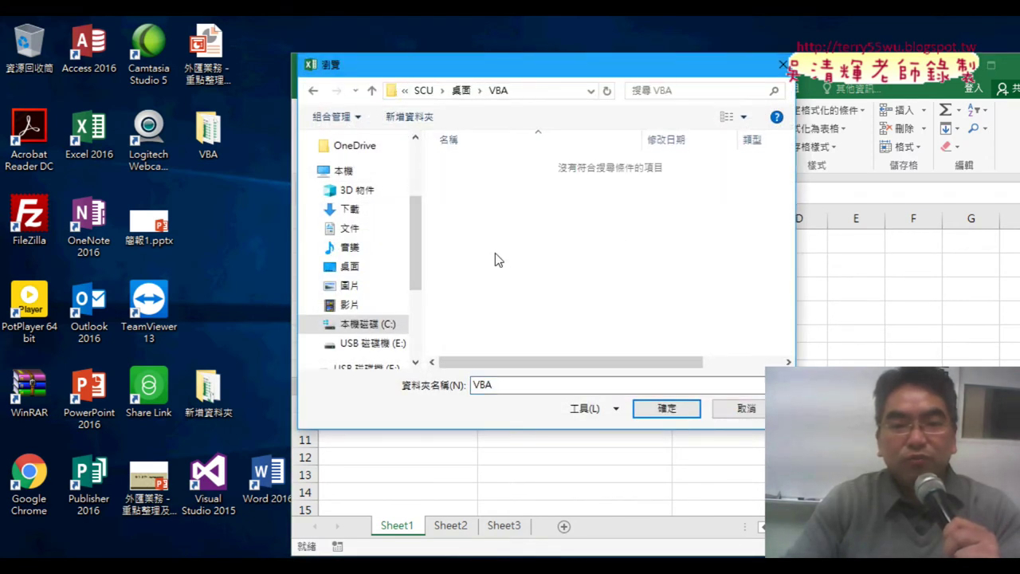
right_click(497, 258)
mouse_move(556, 410)
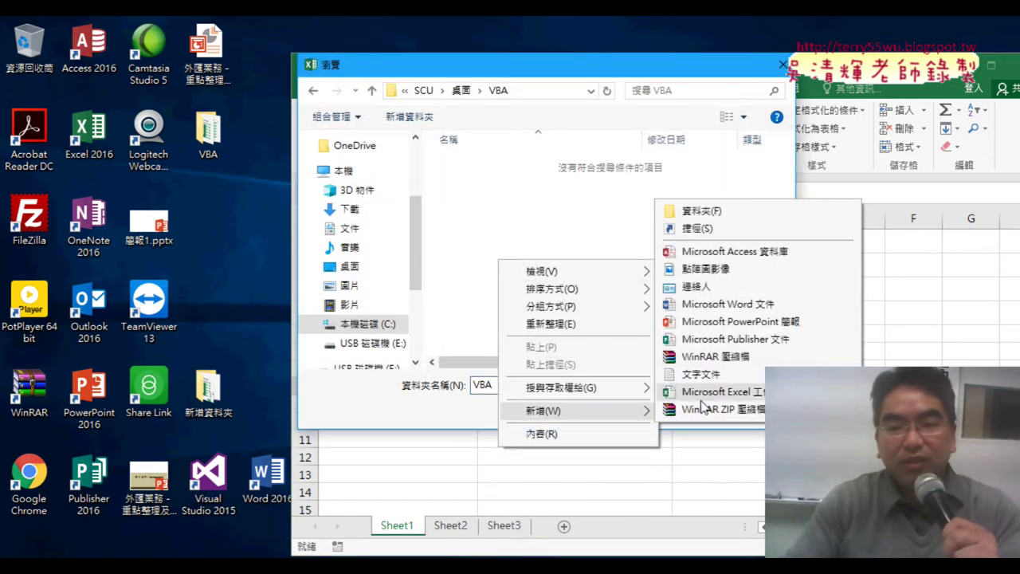
click(701, 210)
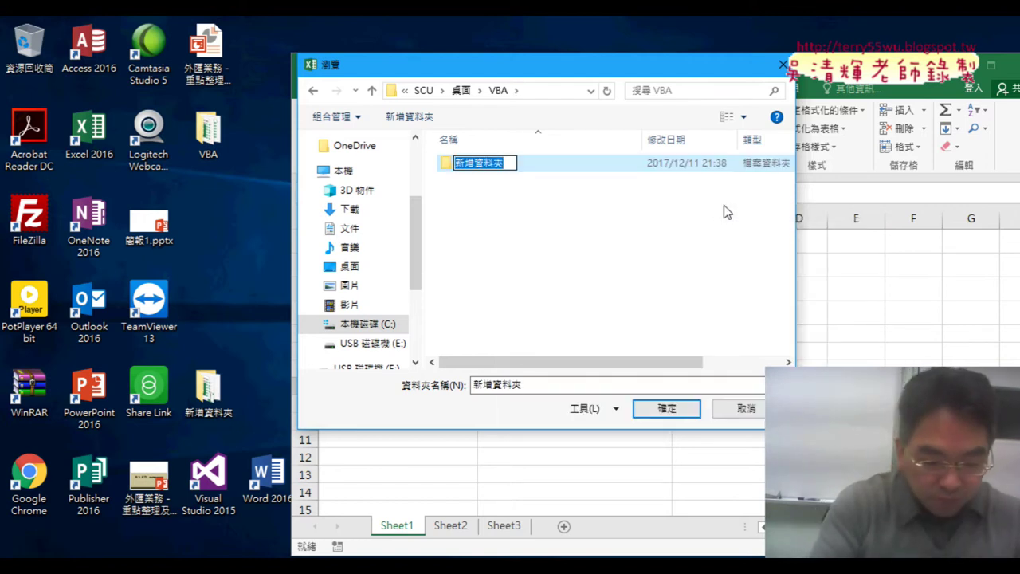
text(PDF)
key(Return)
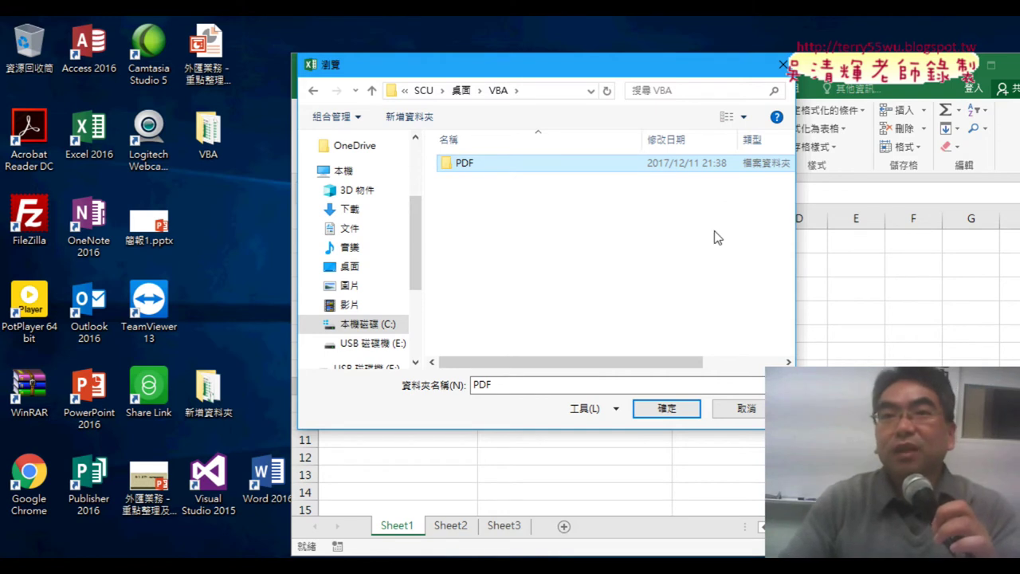
double_click(507, 164)
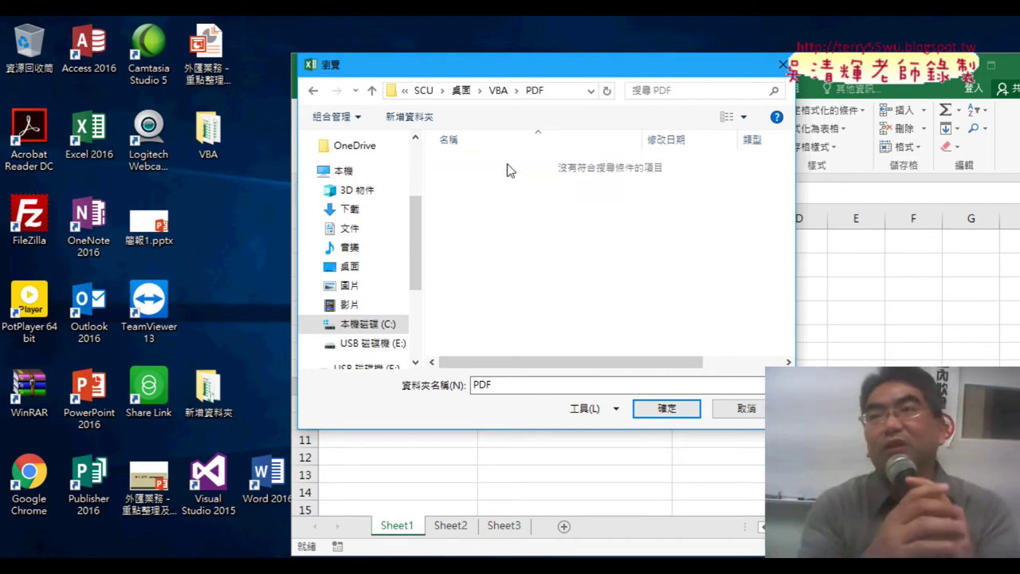
click(660, 409)
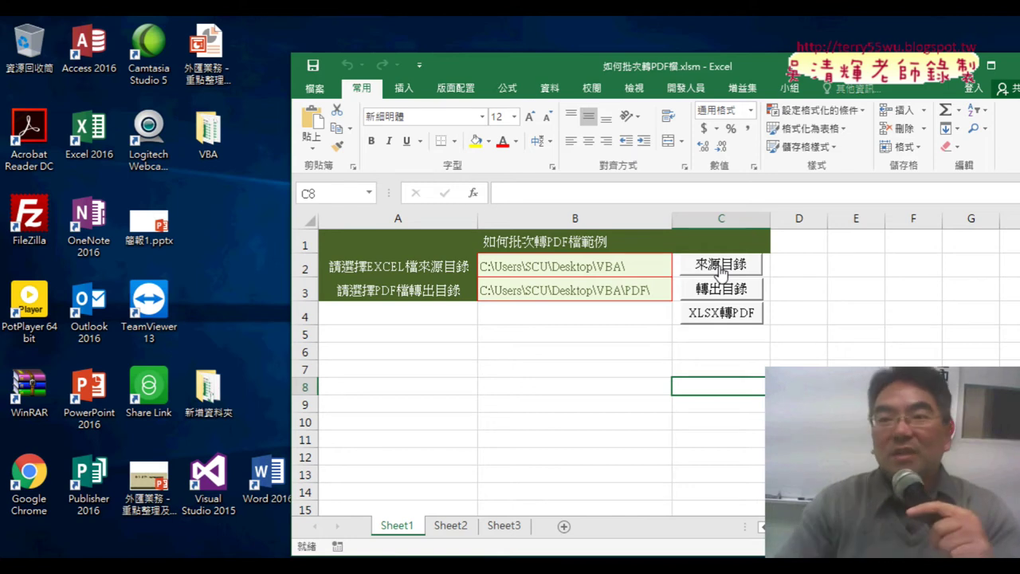
right_click(721, 271)
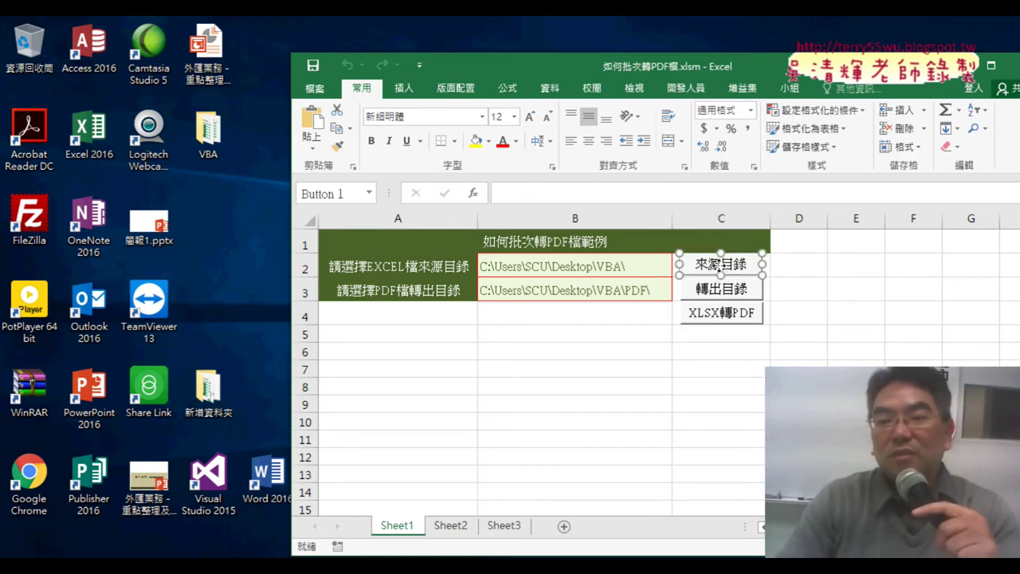
Open the 來源目錄 macro code and compare its Range("B2") line with 轉出目錄's Range("B3")
click(761, 393)
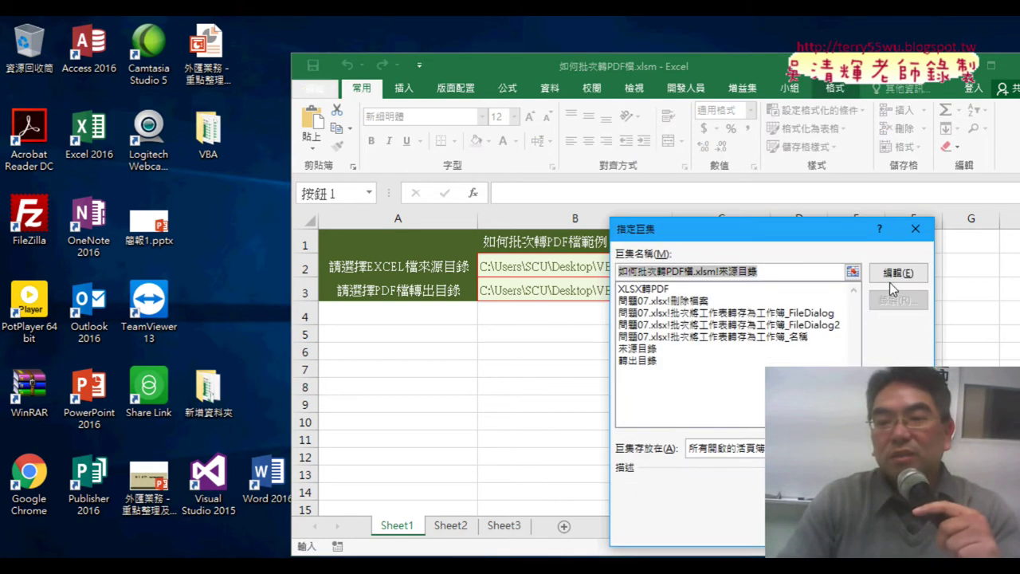
click(898, 273)
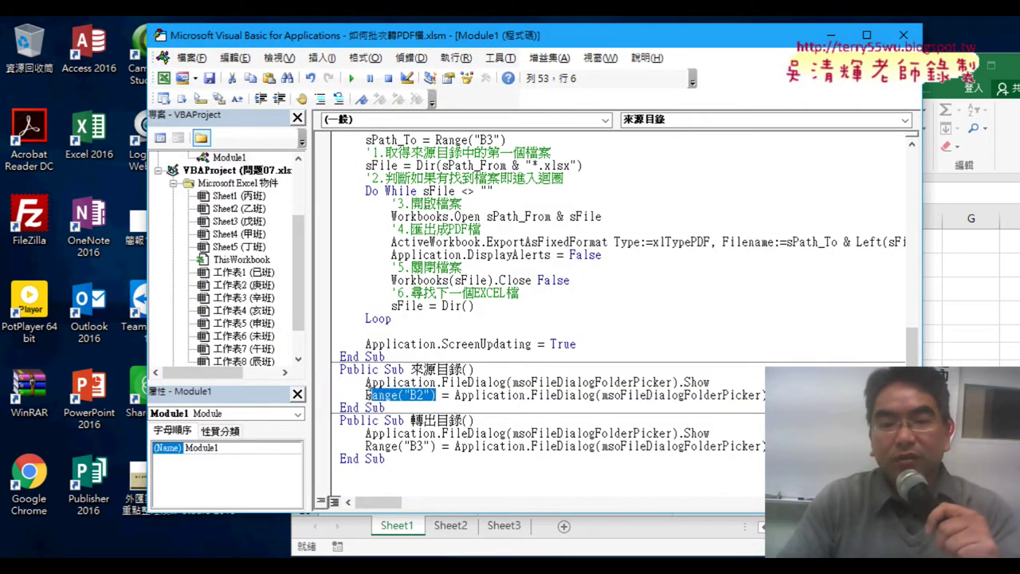
click(432, 446)
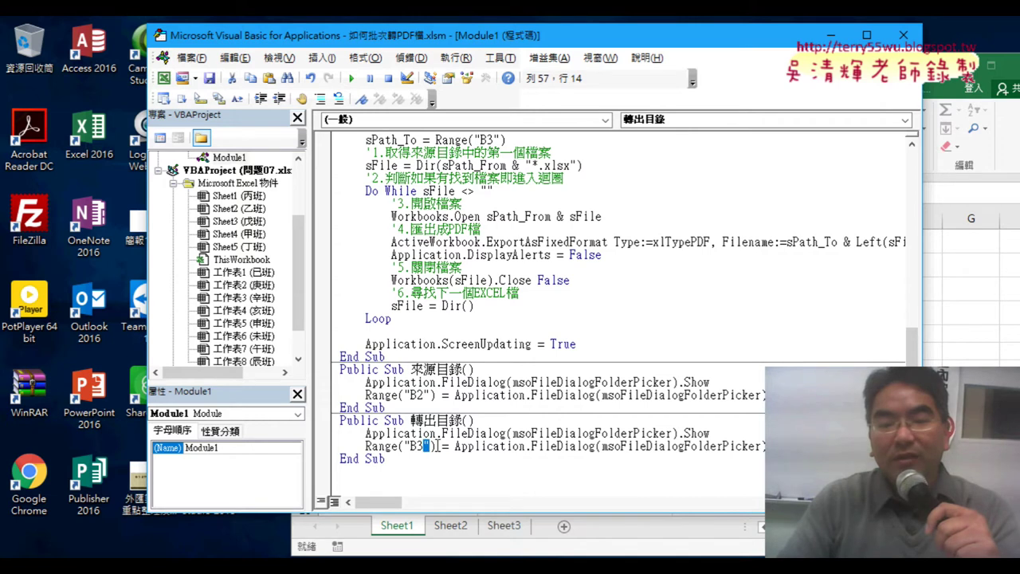
drag(369, 447, 366, 448)
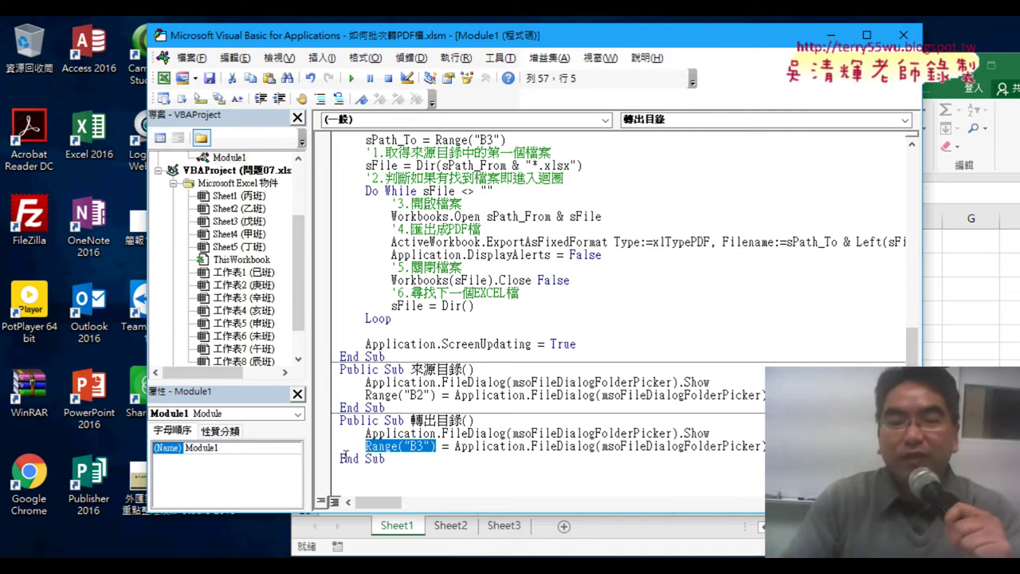
click(416, 394)
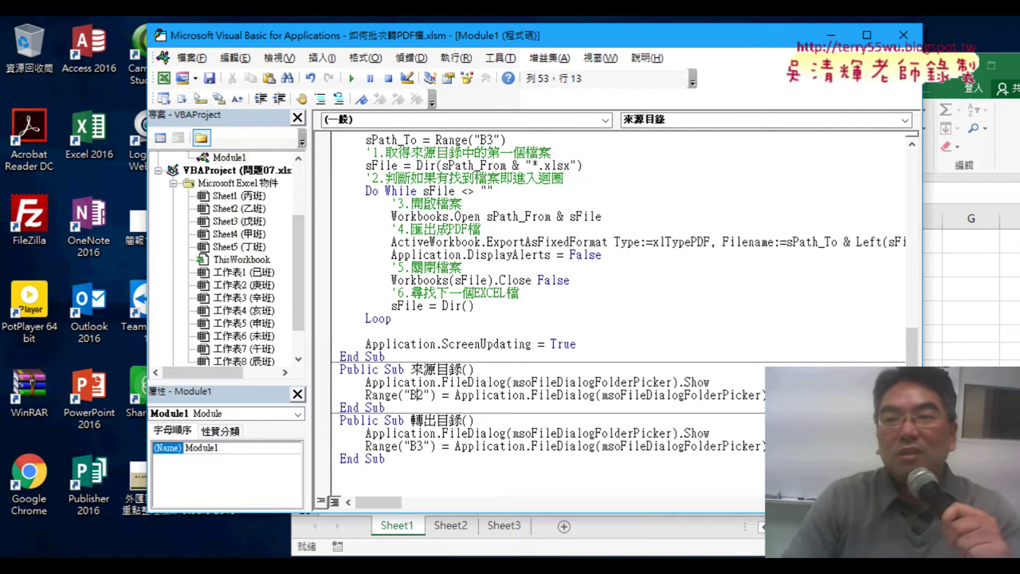
click(909, 36)
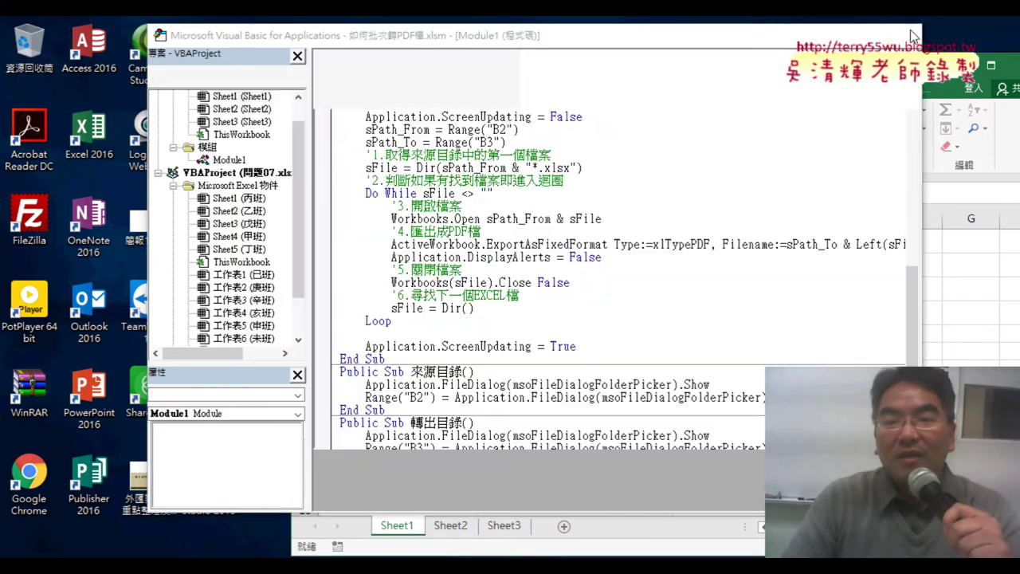
Run the XLSX轉PDF conversion, then open 乙班.pdf from VBA\PDF to check the output
click(612, 268)
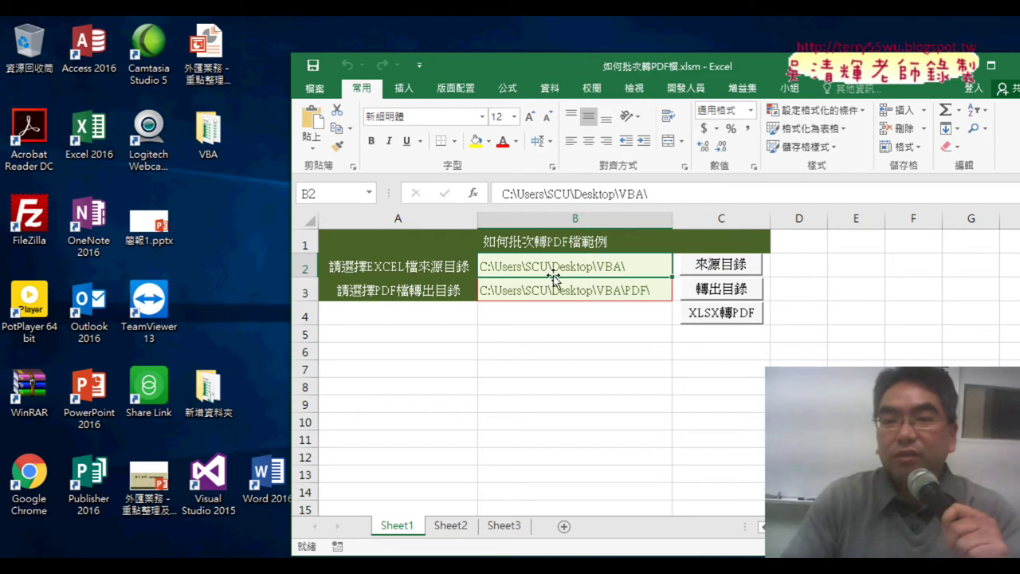
click(729, 316)
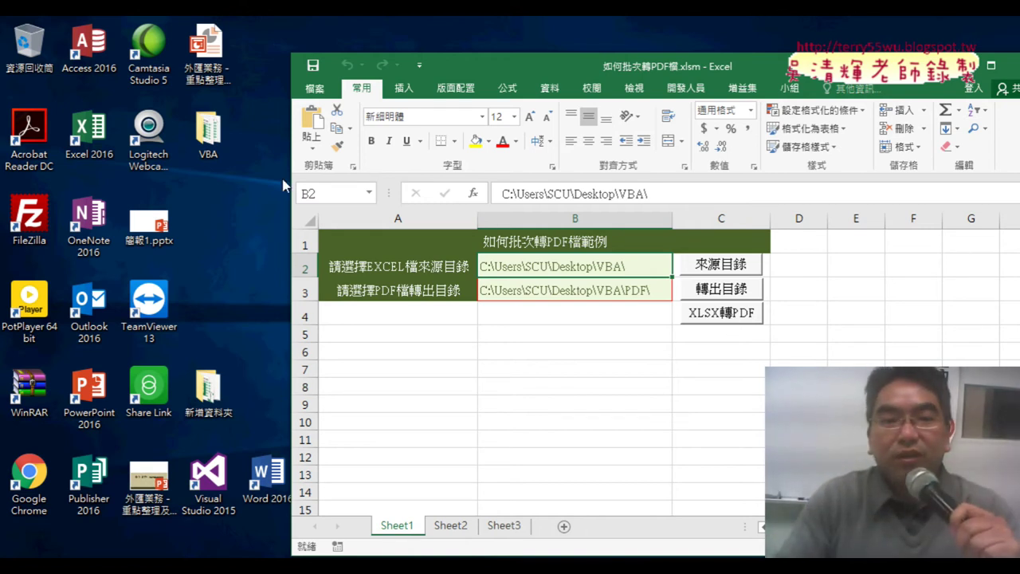
double_click(209, 136)
click(454, 121)
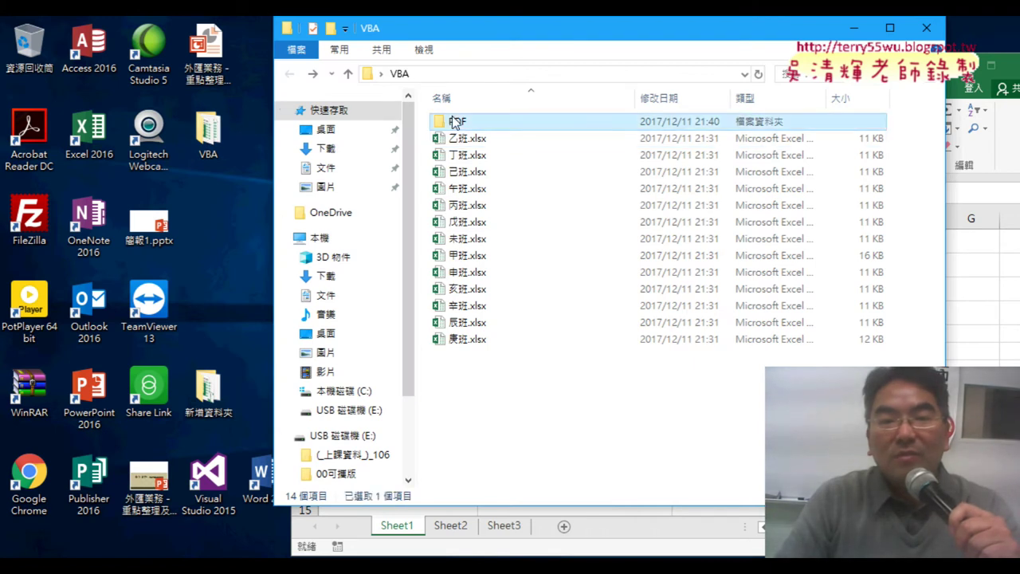
double_click(455, 122)
double_click(465, 124)
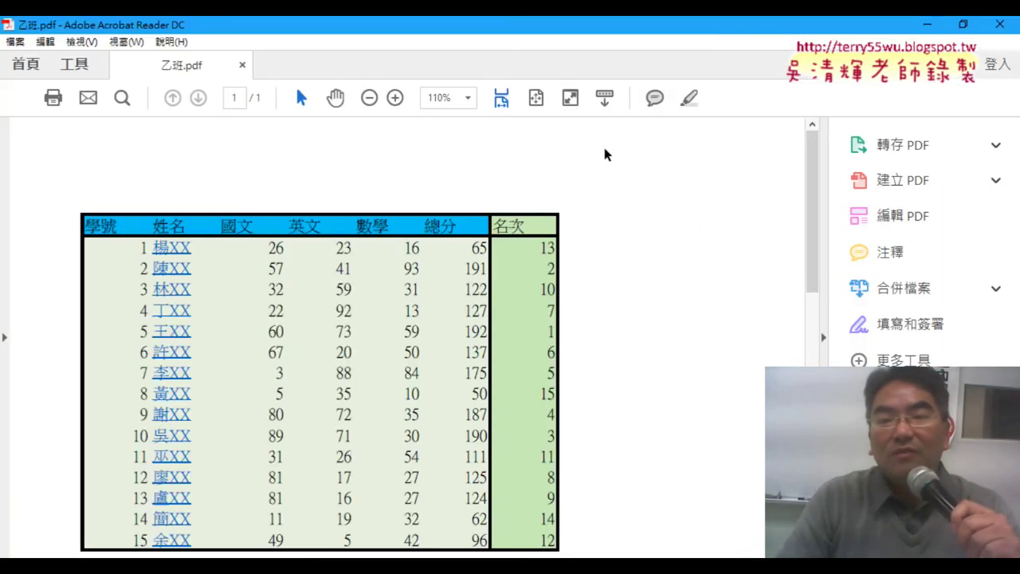
Scroll through 乙班.pdf's score table, then close Acrobat Reader and the PDF folder window
scroll(642, 239, down, 1)
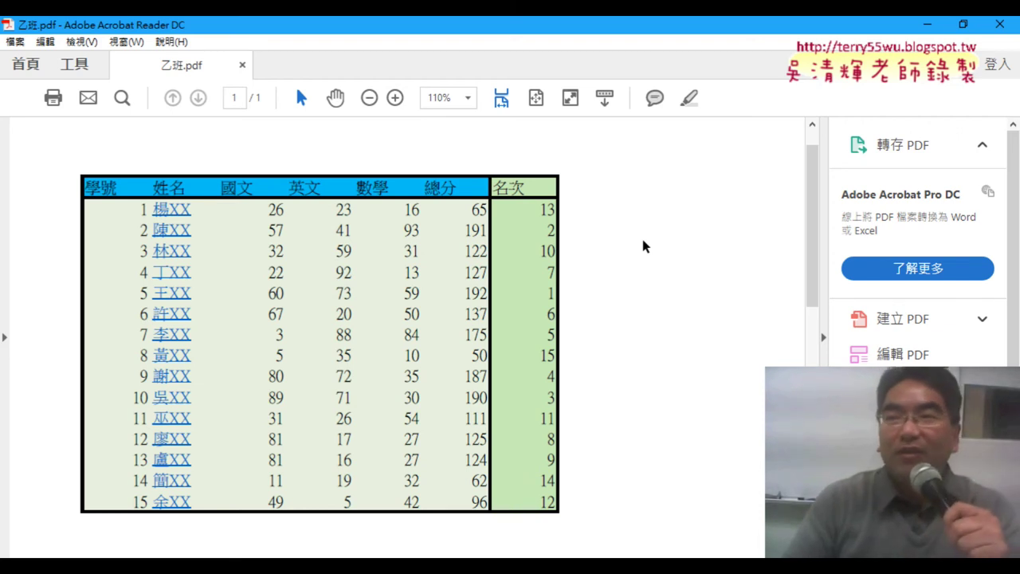
click(998, 27)
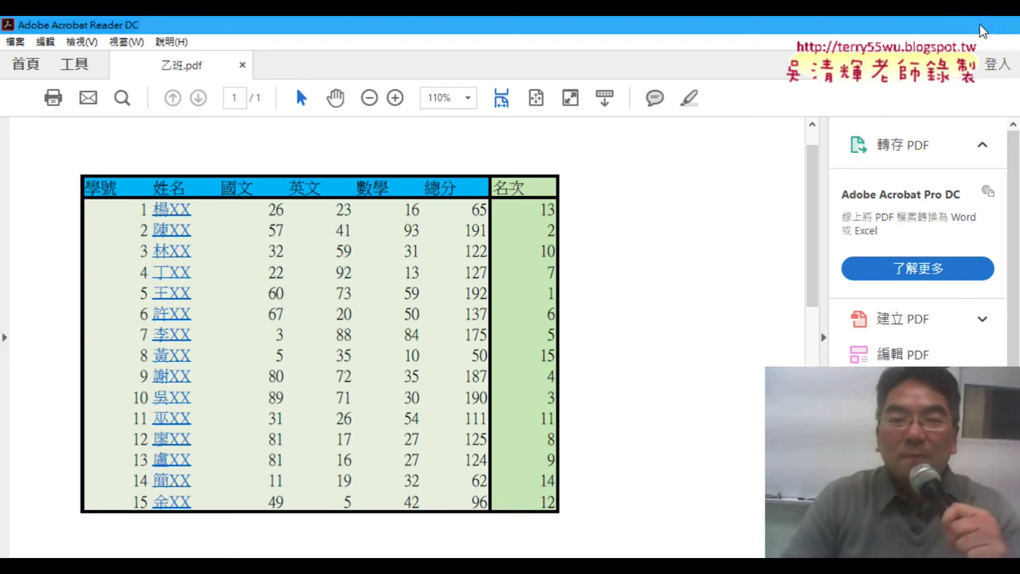
click(927, 29)
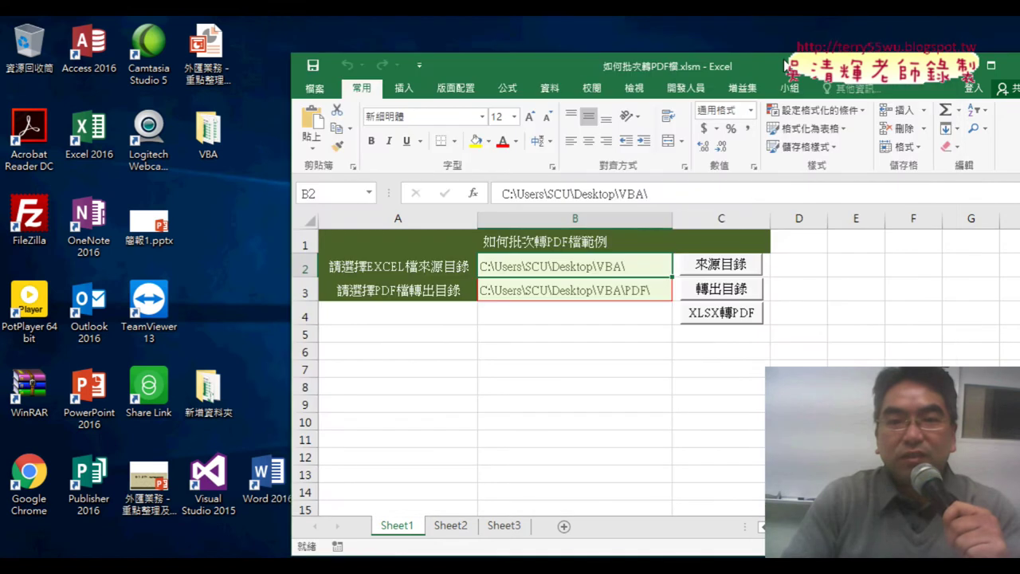
Open the XLSX轉PDF button's macro in the VBA editor, maximized
drag(571, 73, 394, 55)
right_click(555, 296)
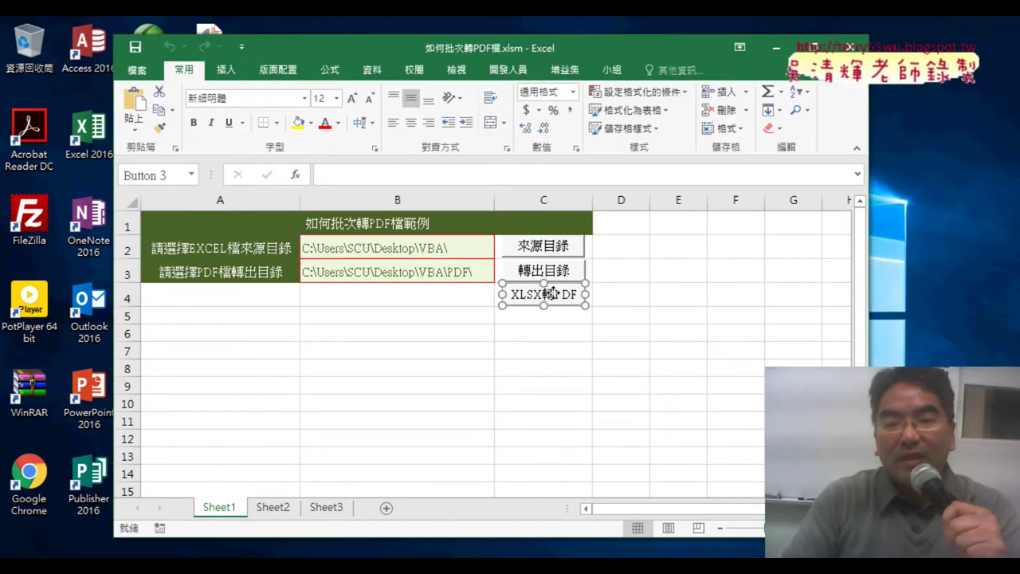
click(598, 423)
click(725, 278)
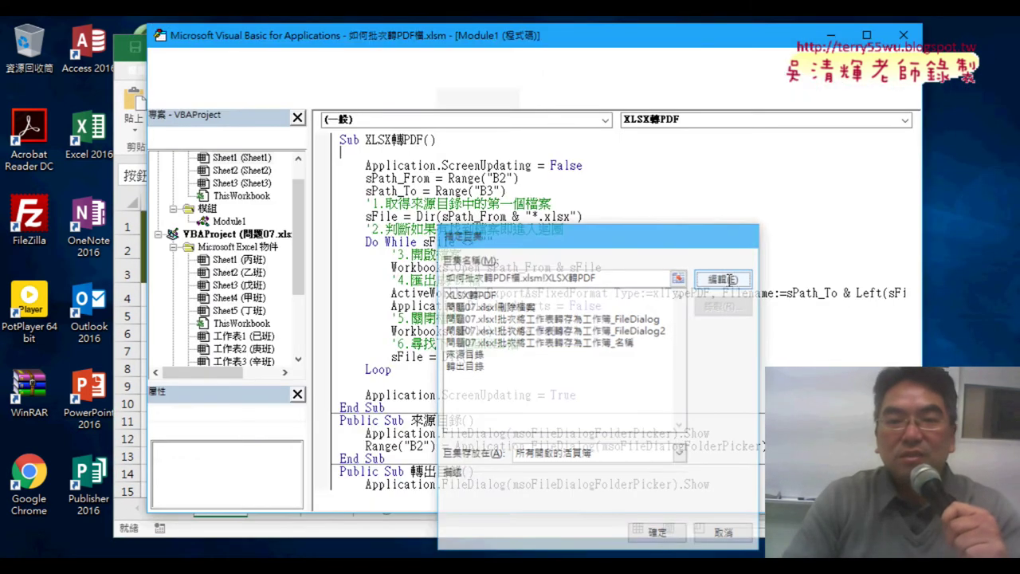
click(867, 35)
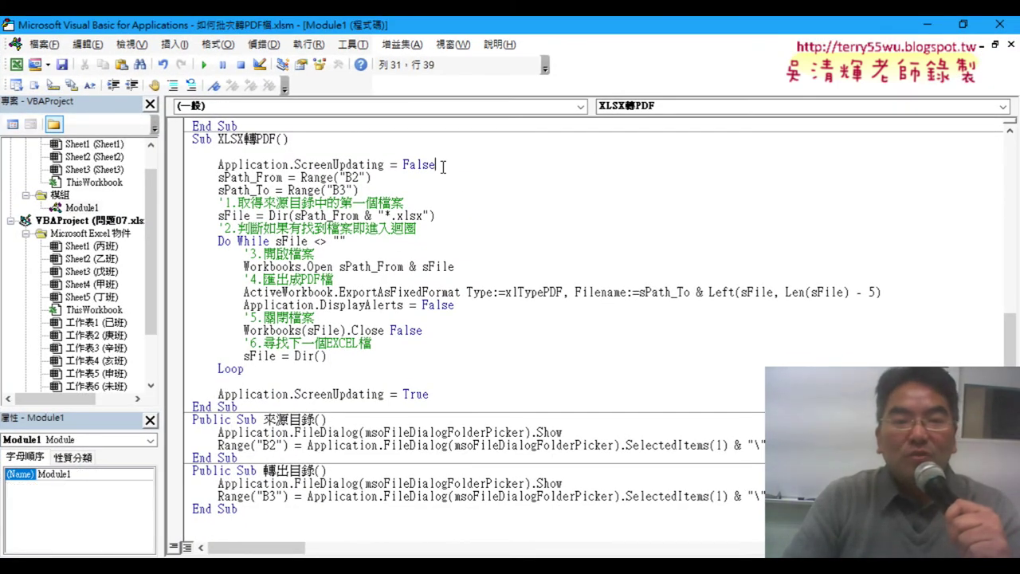
Walk through the screen-updating line, B2/B3 paths, Dir("*.xlsx") call and Do While sFile <> "" condition
drag(436, 165, 218, 165)
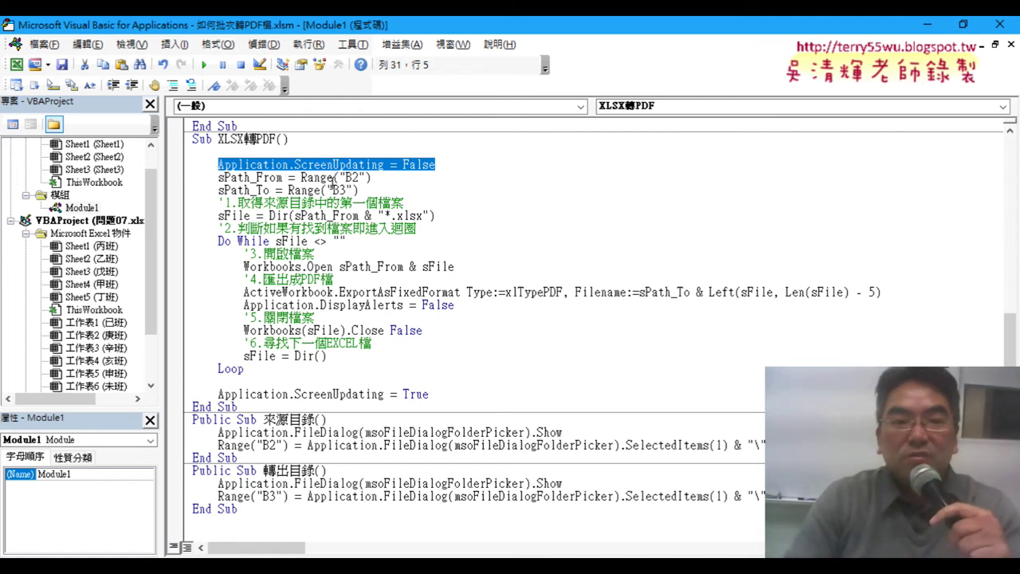
click(366, 177)
click(307, 189)
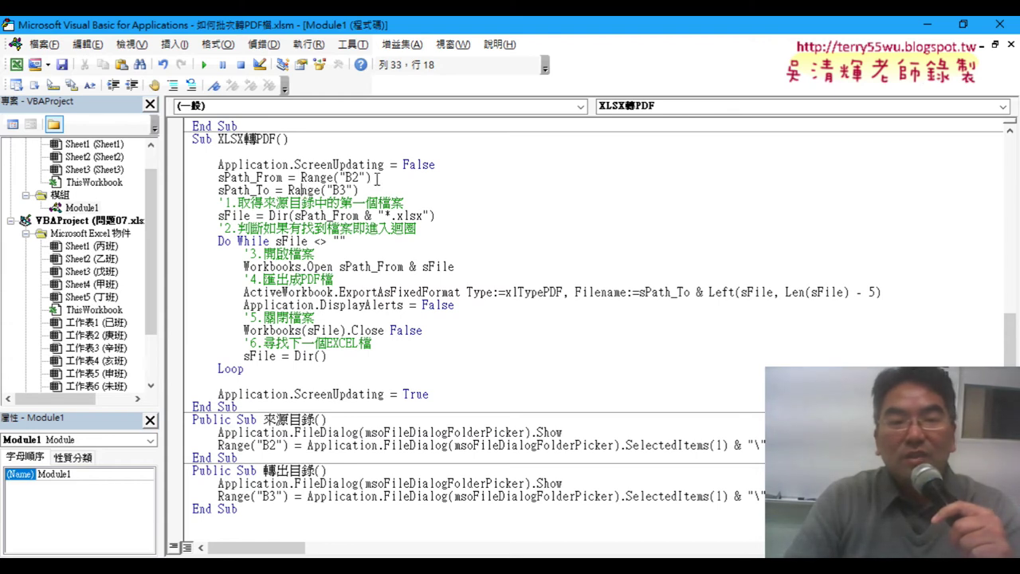
click(377, 216)
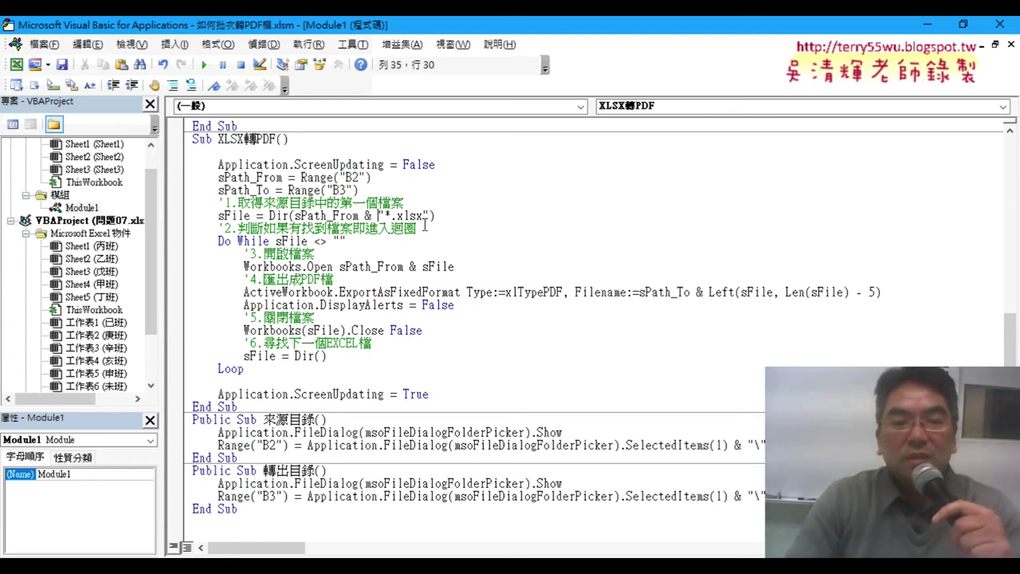
drag(270, 216, 404, 216)
click(315, 215)
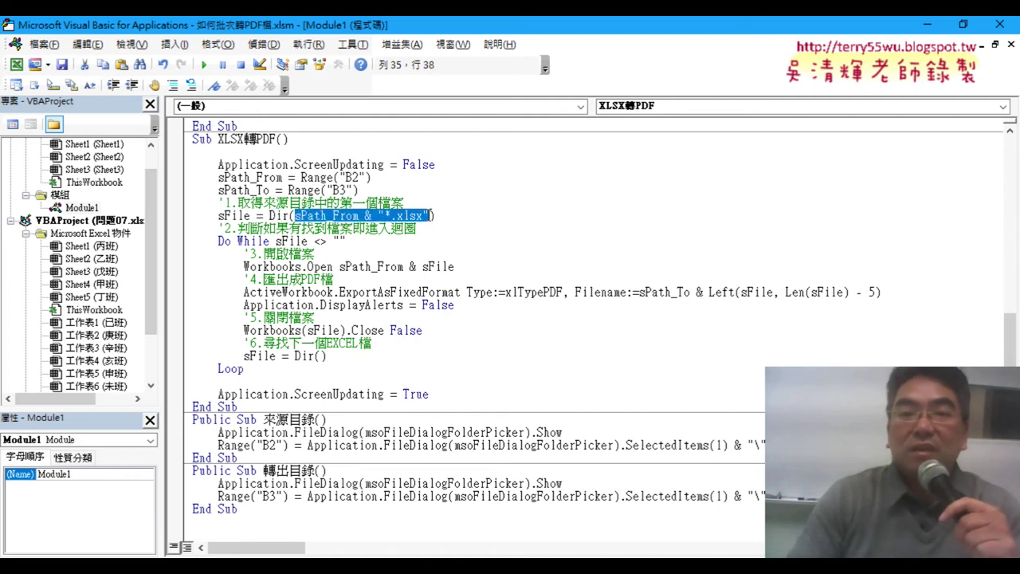
click(243, 215)
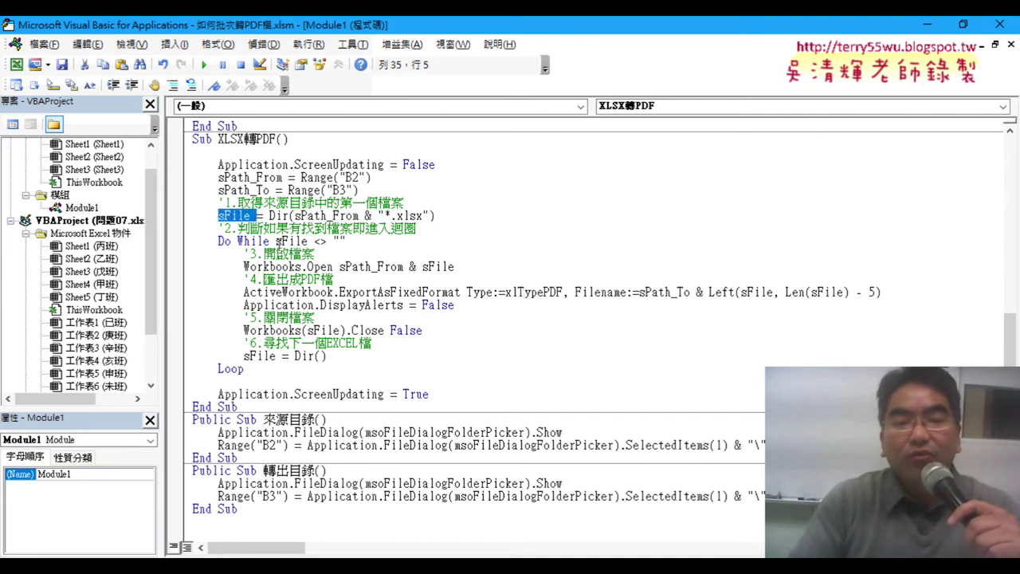
mouse_move(269, 240)
mouse_down()
mouse_move(218, 243)
mouse_move(346, 241)
mouse_up()
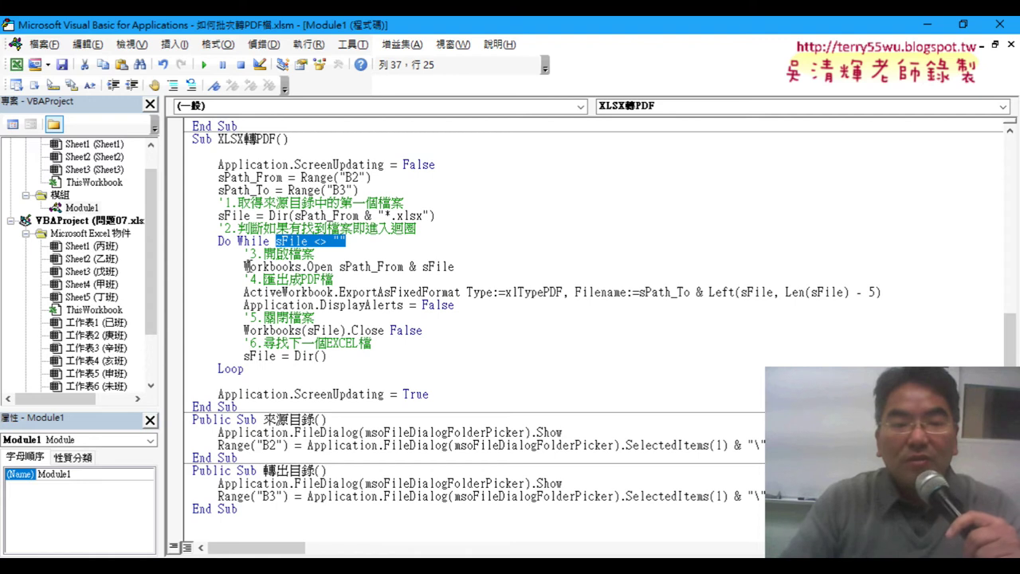
drag(244, 266, 264, 266)
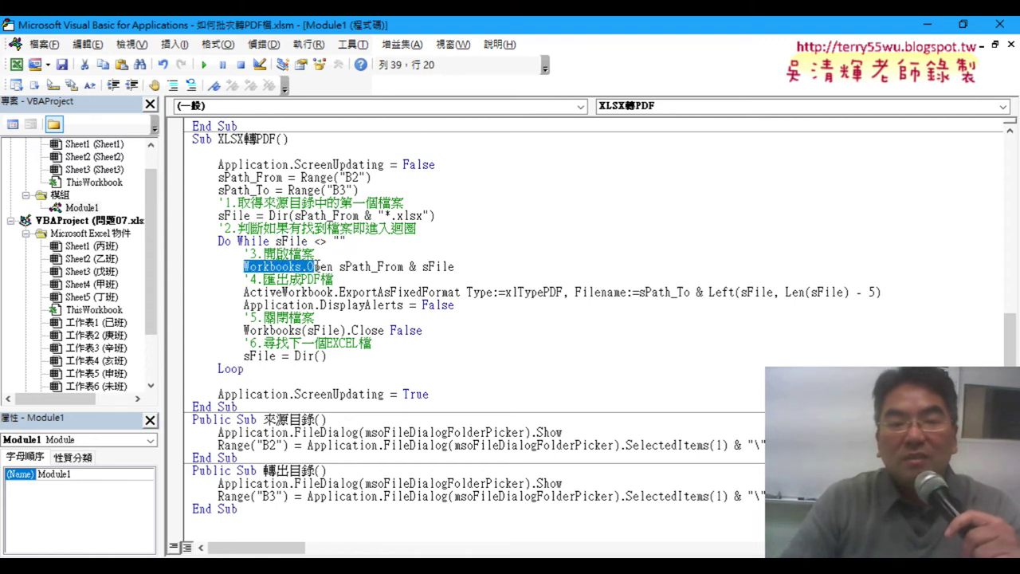
click(350, 267)
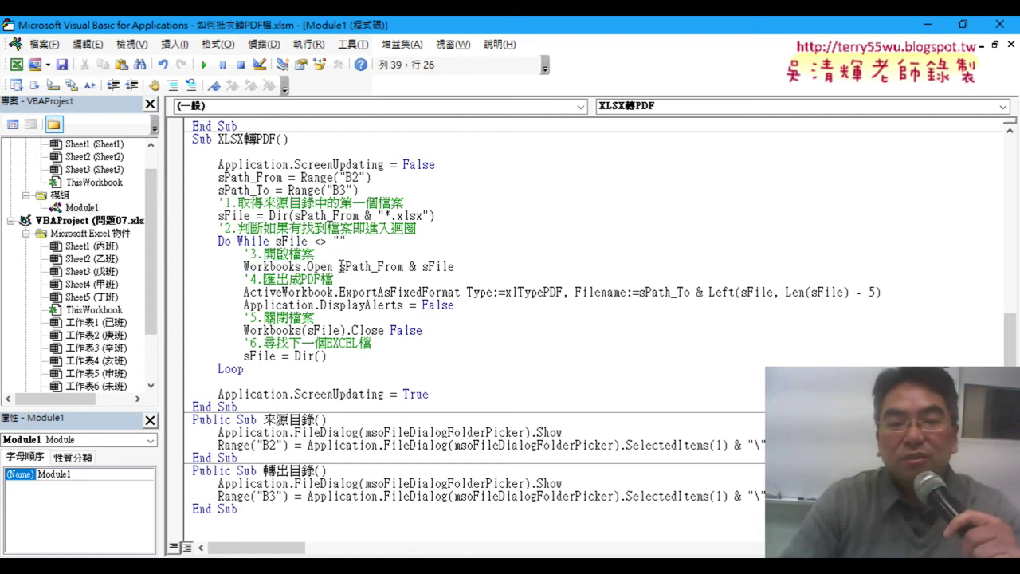
drag(341, 266, 456, 267)
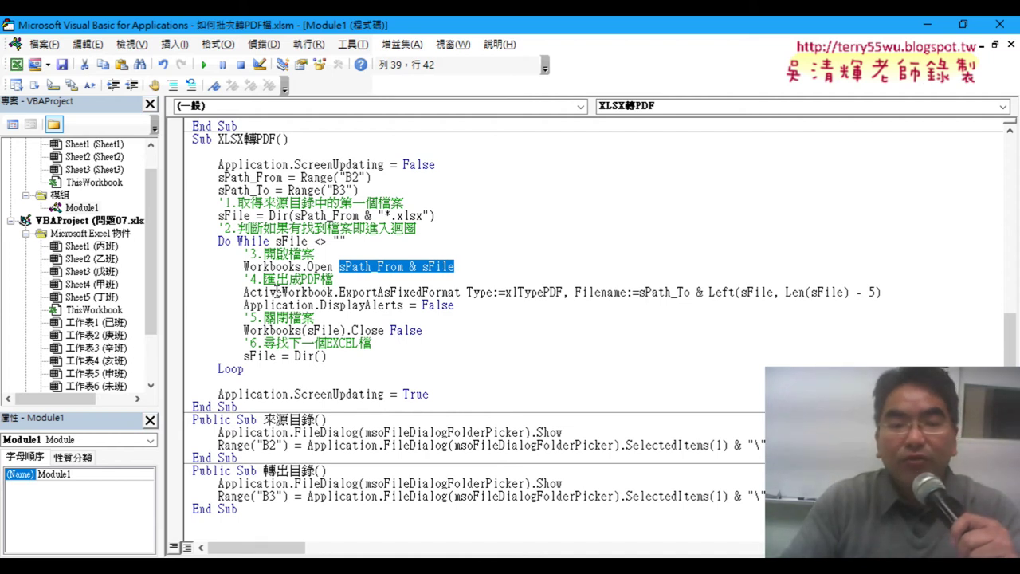
drag(340, 292, 376, 294)
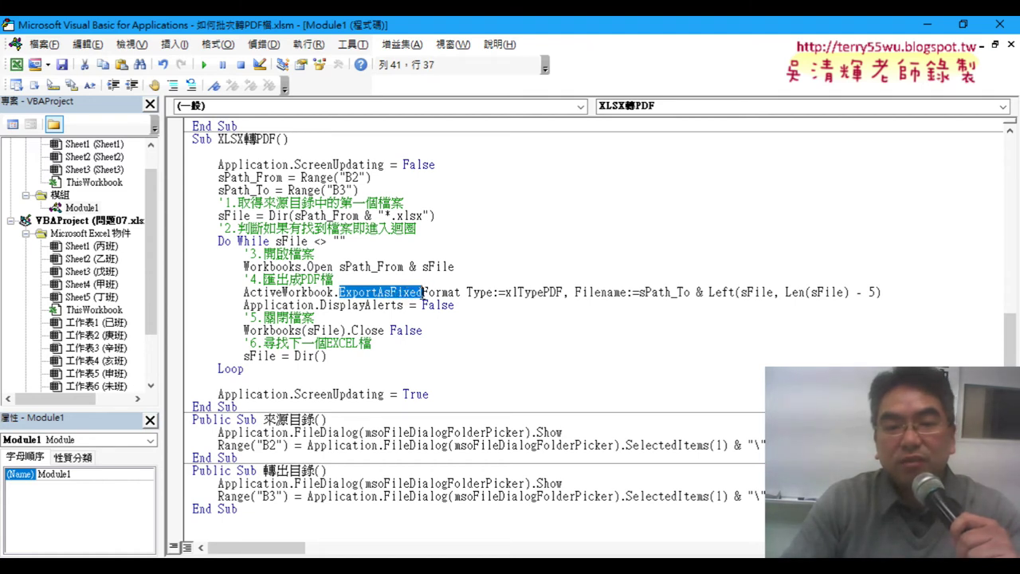
drag(422, 292, 463, 293)
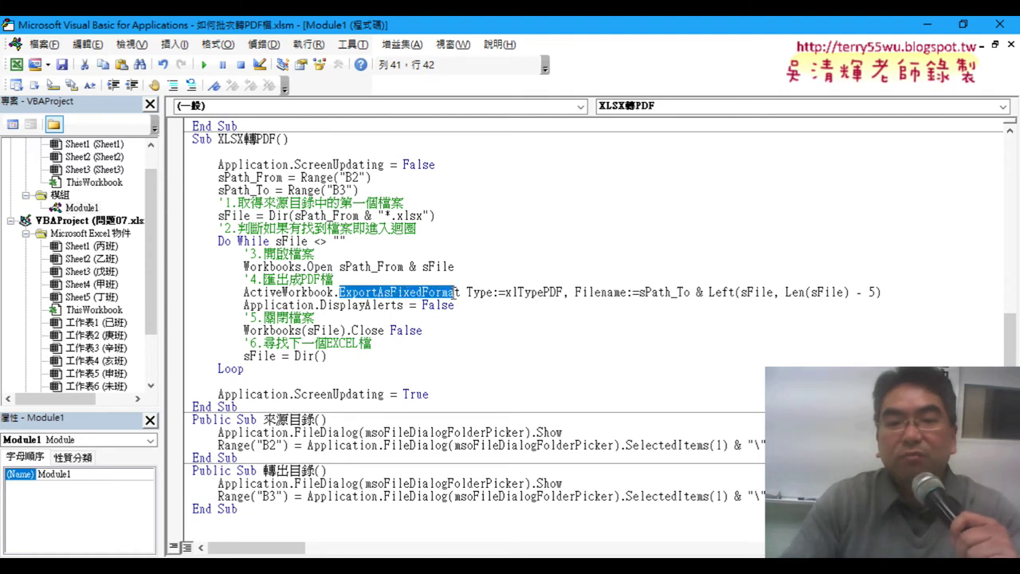
click(469, 293)
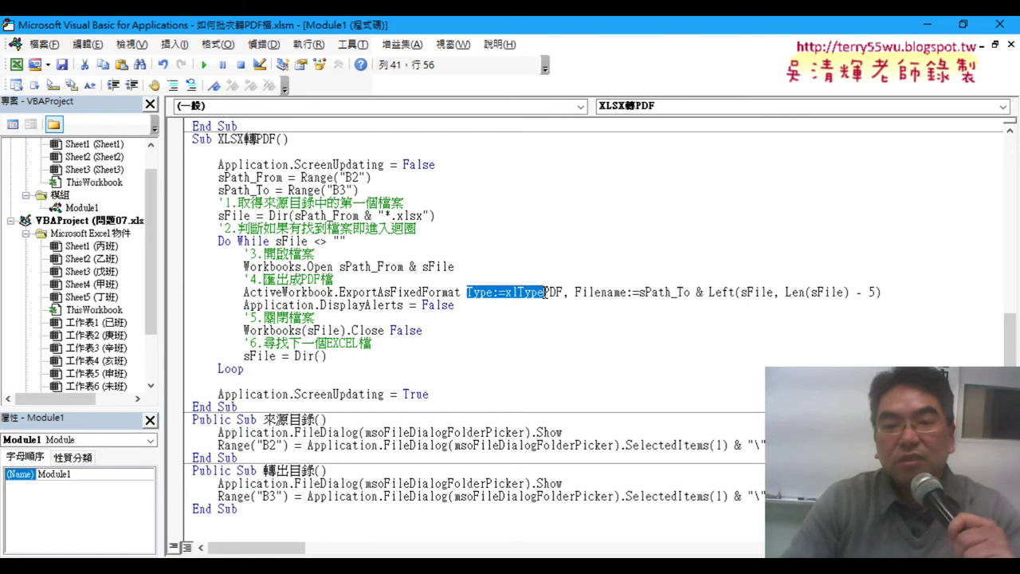
drag(560, 294, 560, 297)
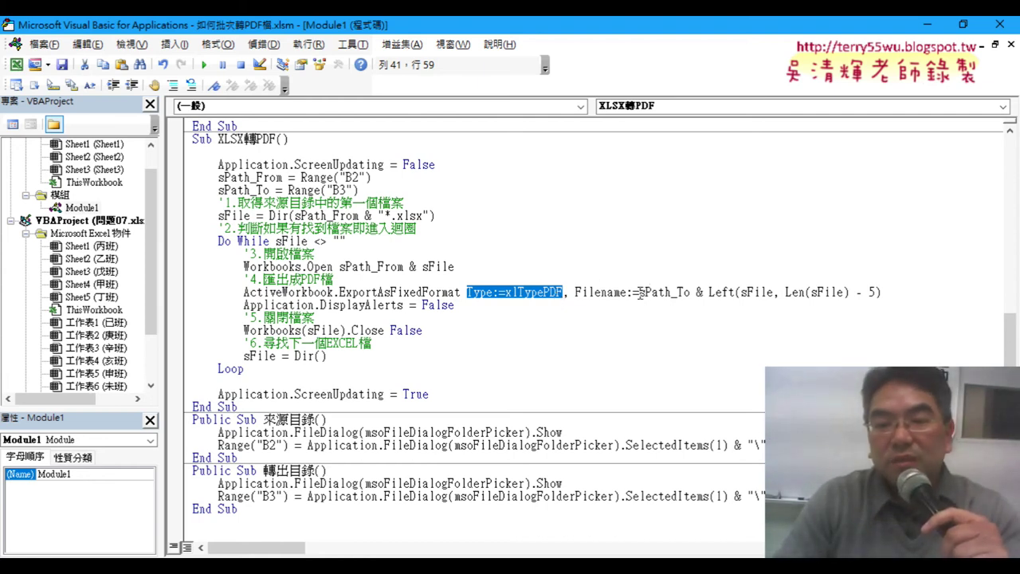
drag(640, 292, 658, 295)
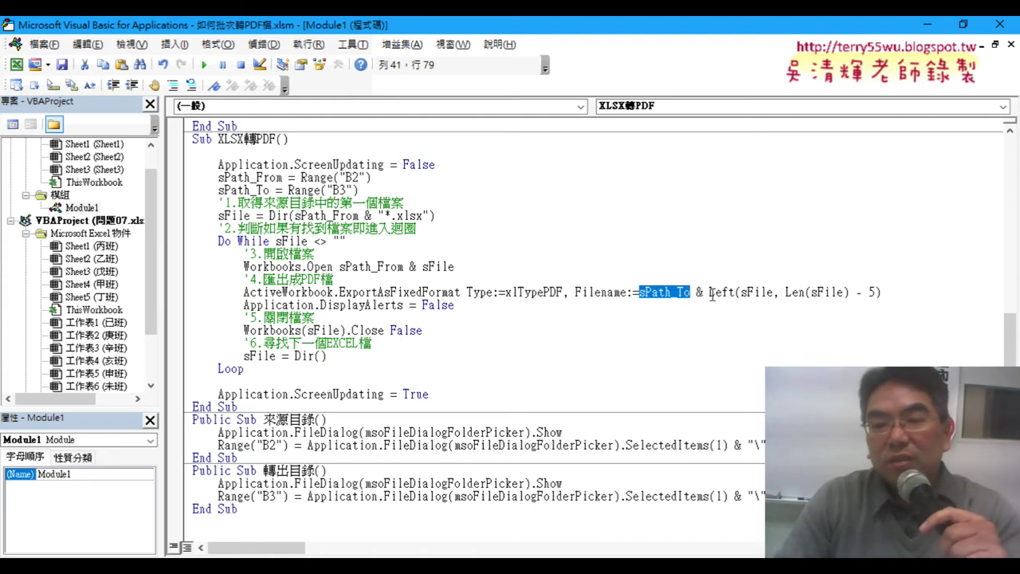
drag(882, 293, 710, 295)
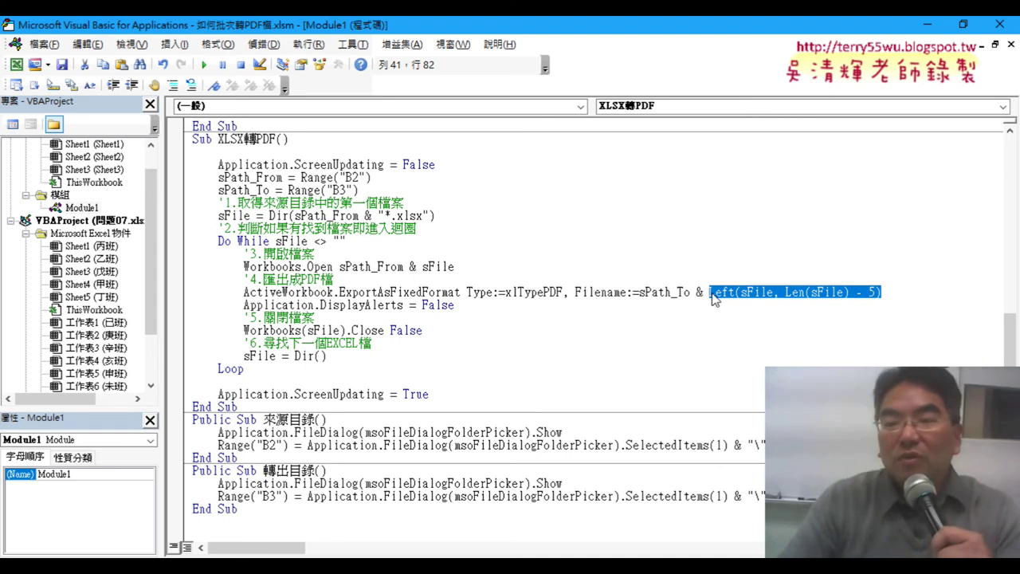
click(863, 291)
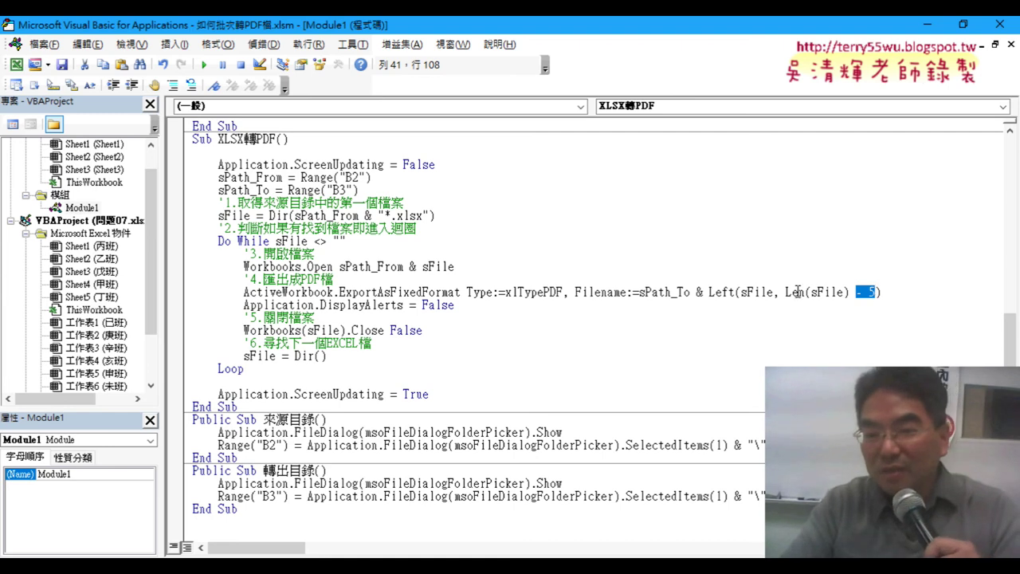
Replace Left(sFile, Len(sFile) - 5) with sFile in the PDF name, then minimize the editor
click(709, 293)
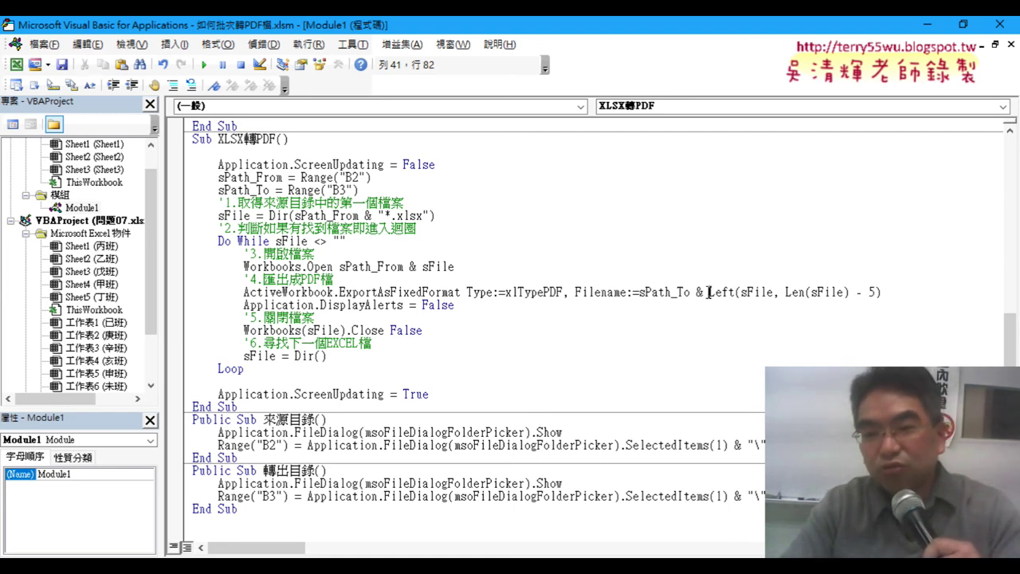
drag(727, 296, 812, 294)
key(Delete)
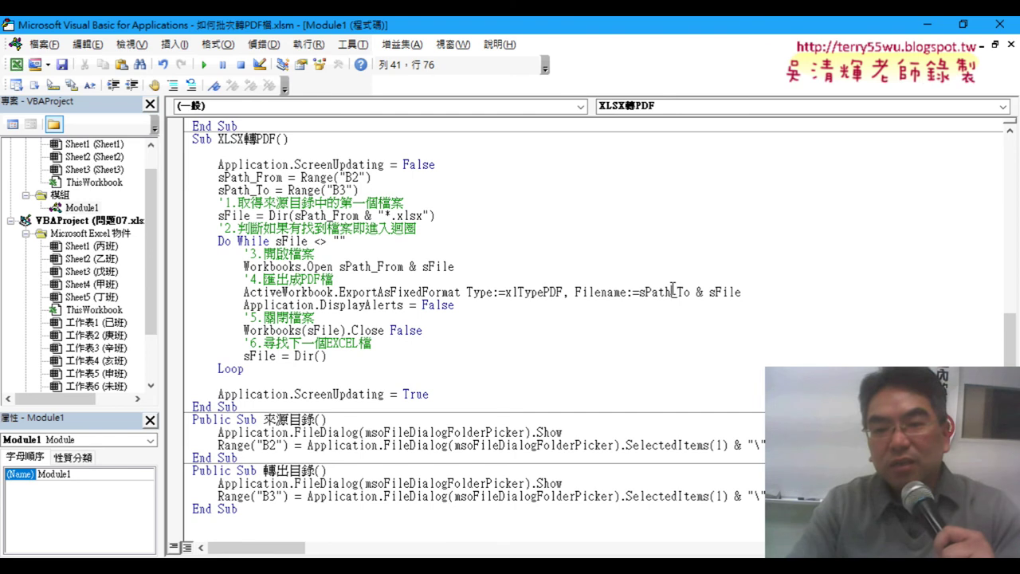
click(728, 293)
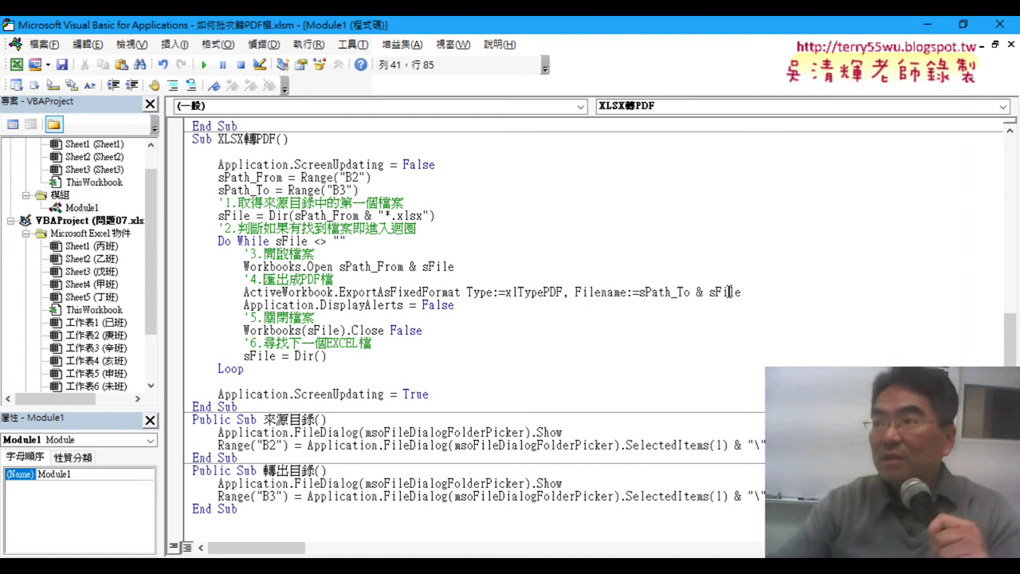
click(927, 24)
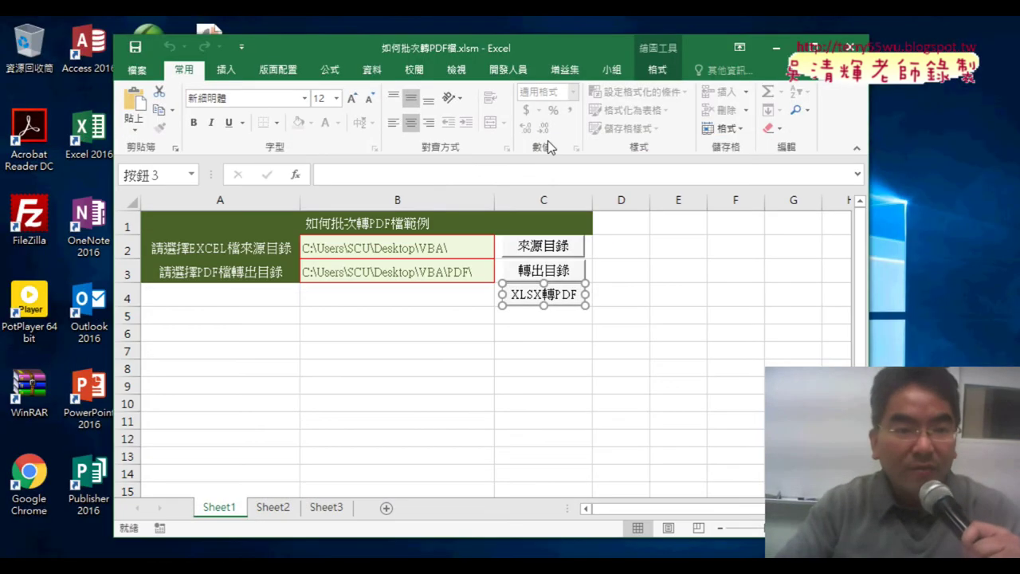
drag(303, 55, 495, 46)
double_click(208, 128)
double_click(470, 124)
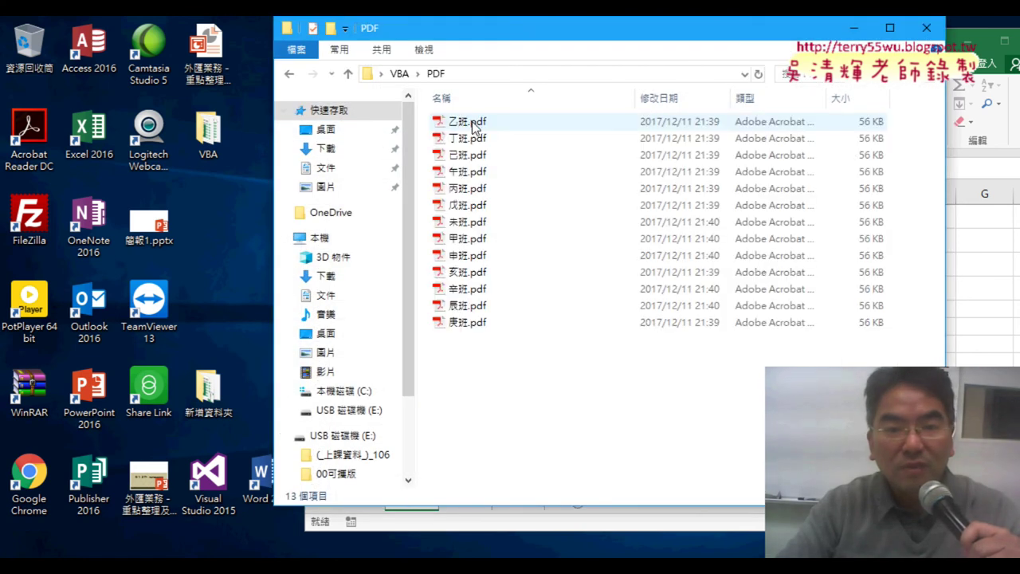
click(476, 125)
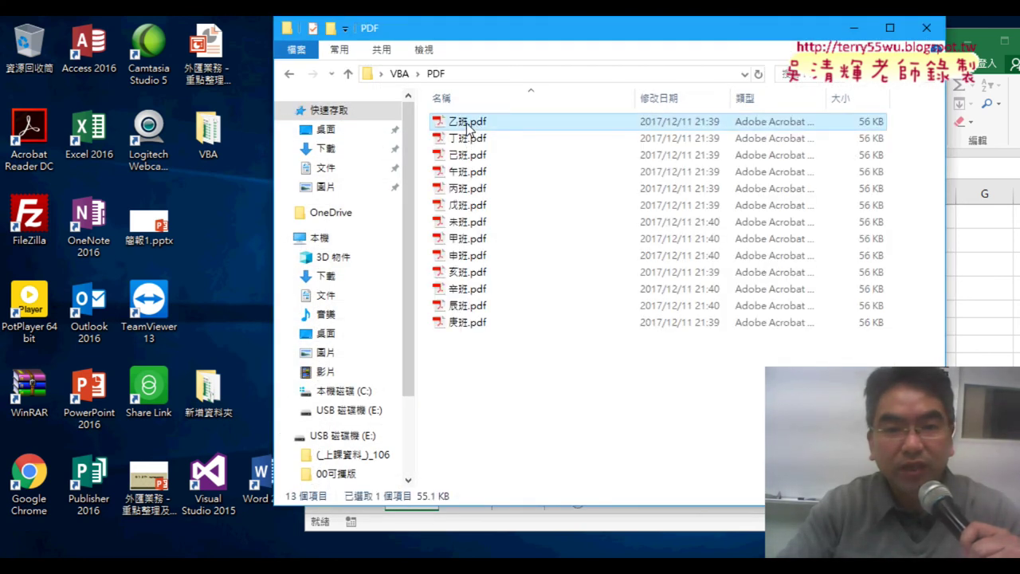
click(469, 126)
click(502, 122)
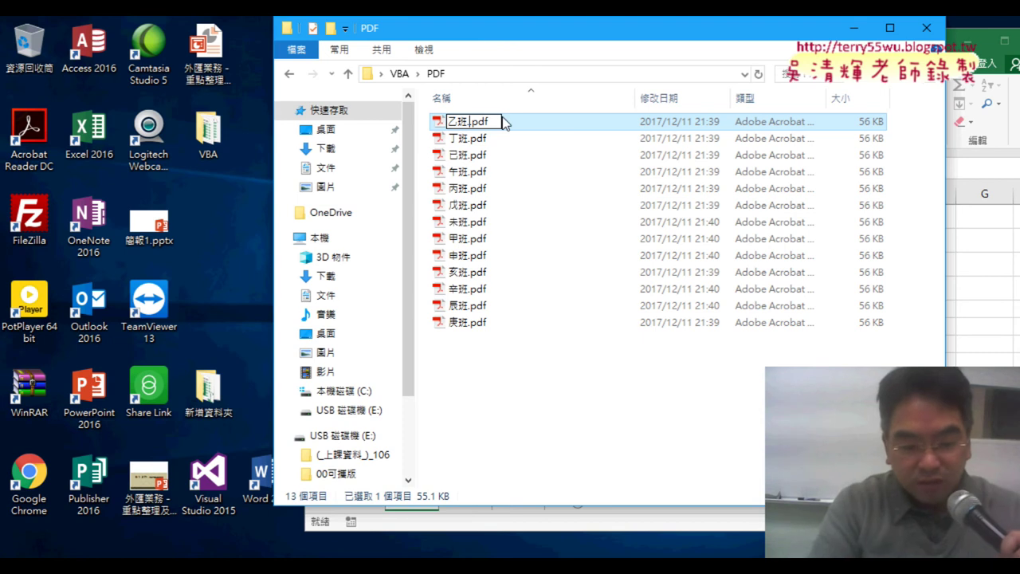
text(.ㄙㄨ)
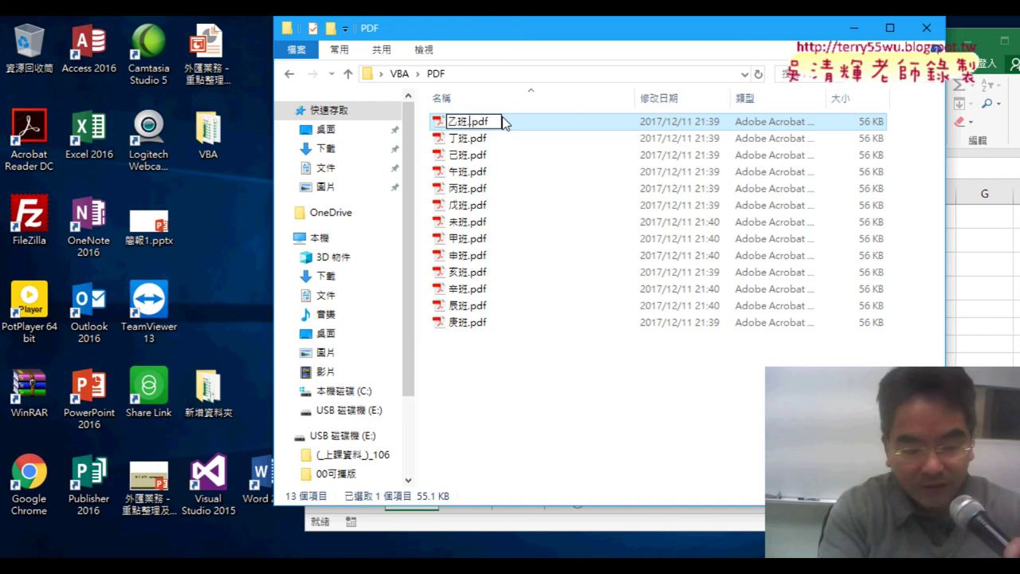
text(.xlsx)
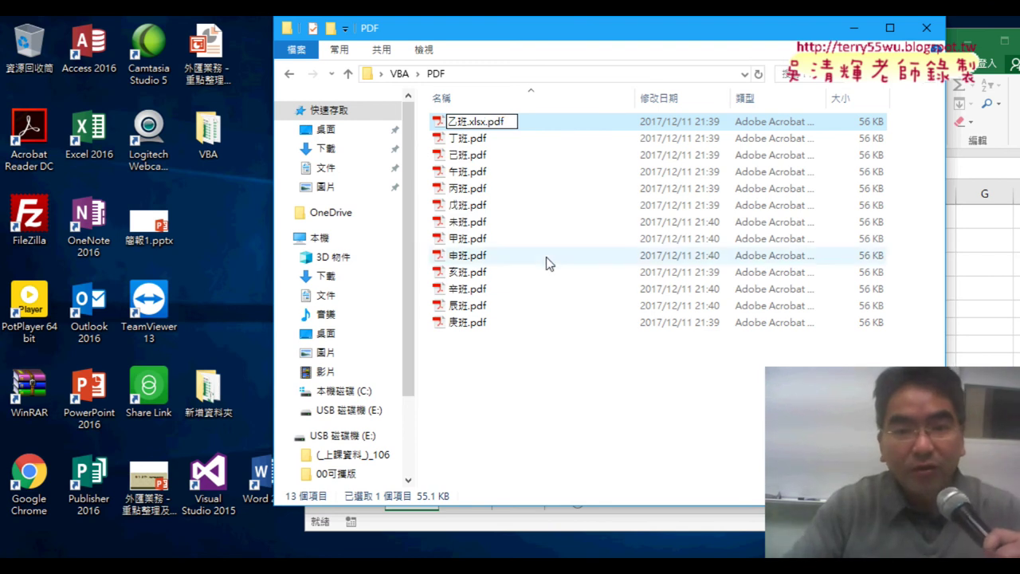
click(603, 438)
click(474, 127)
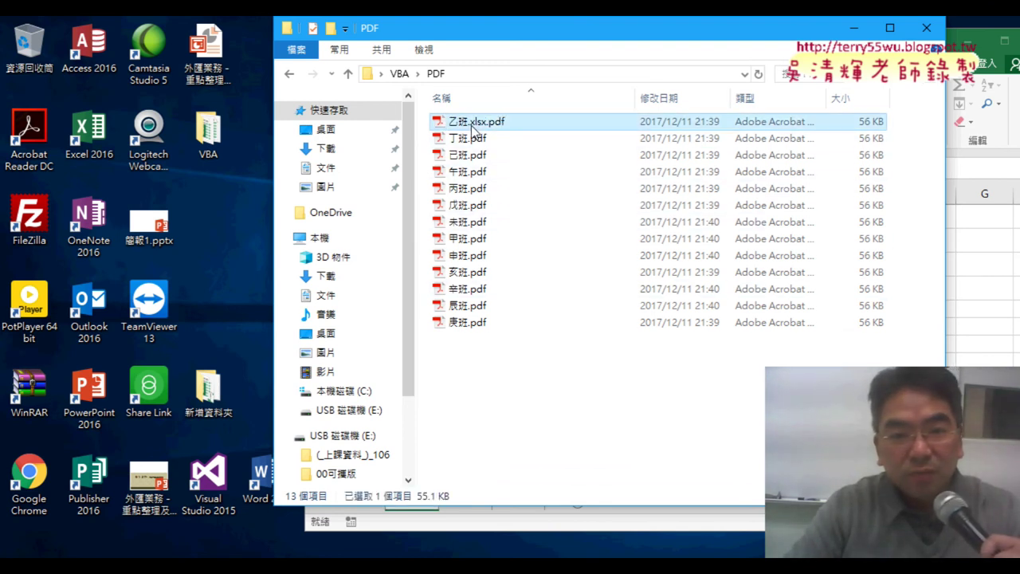
click(470, 126)
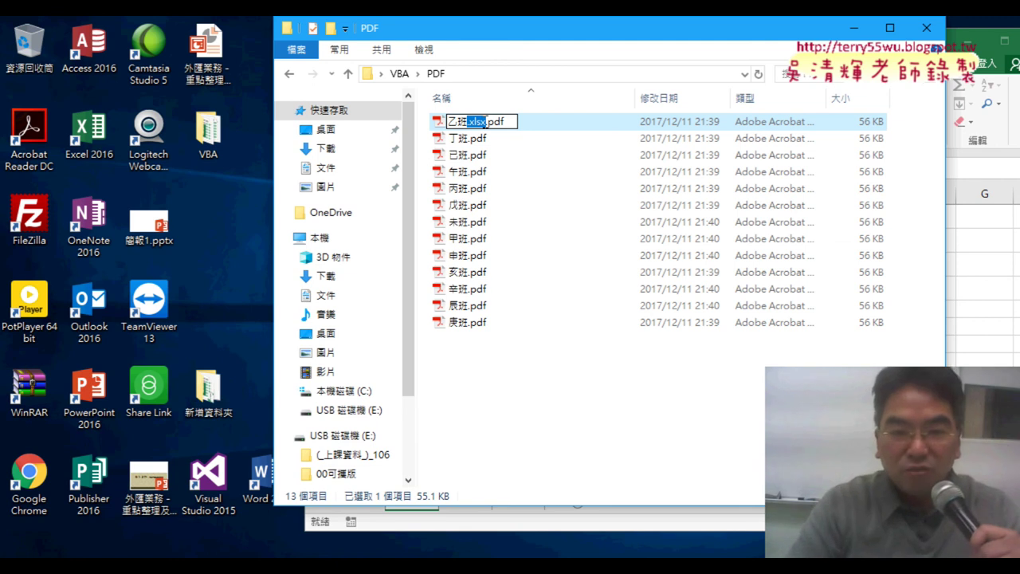
key(BackSpace)
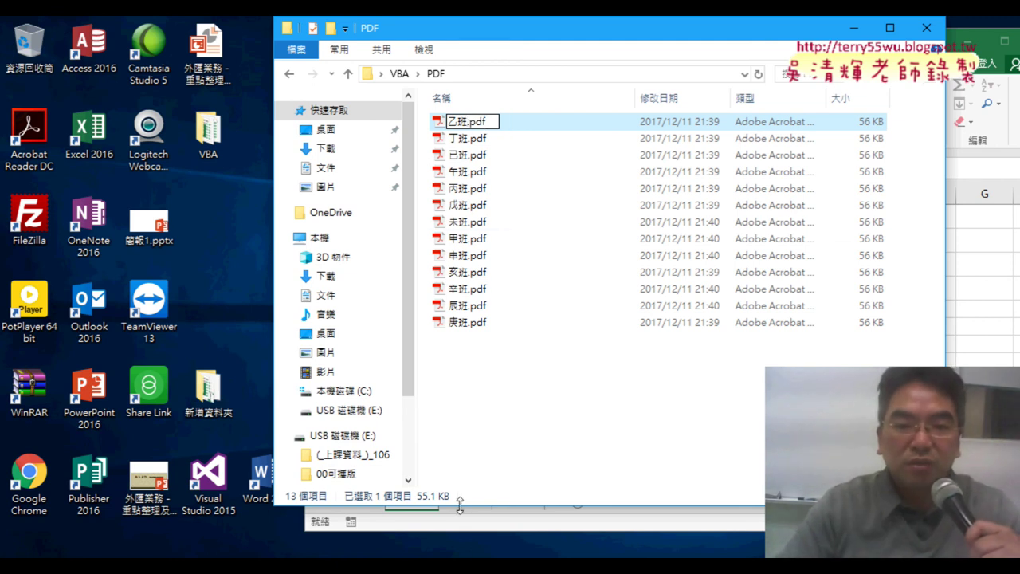
click(510, 469)
click(926, 27)
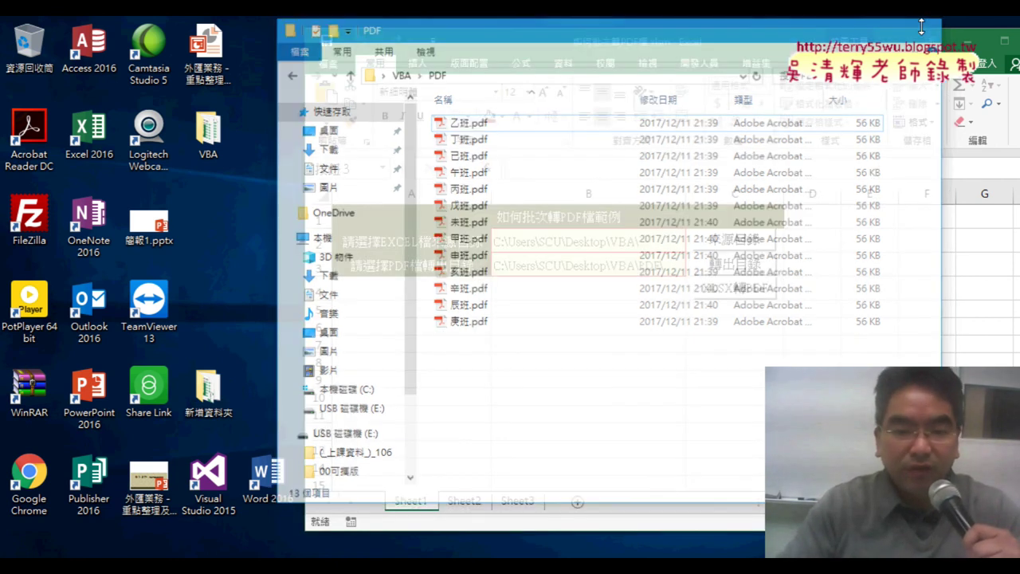
key(alt+Tab)
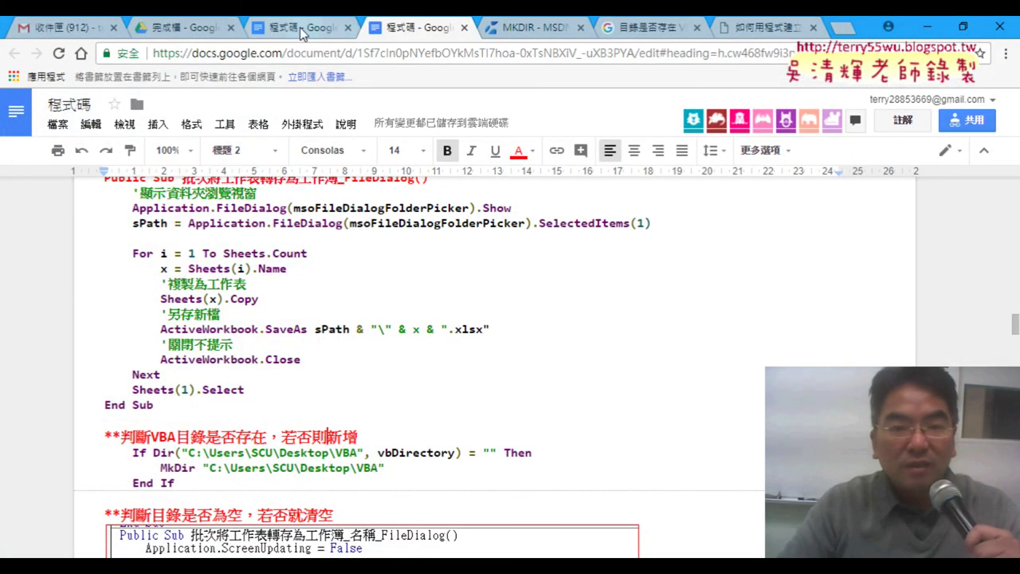
Return to the Drive tab, go up to _雲端白板畫面, and select the 單元10 folder
click(194, 28)
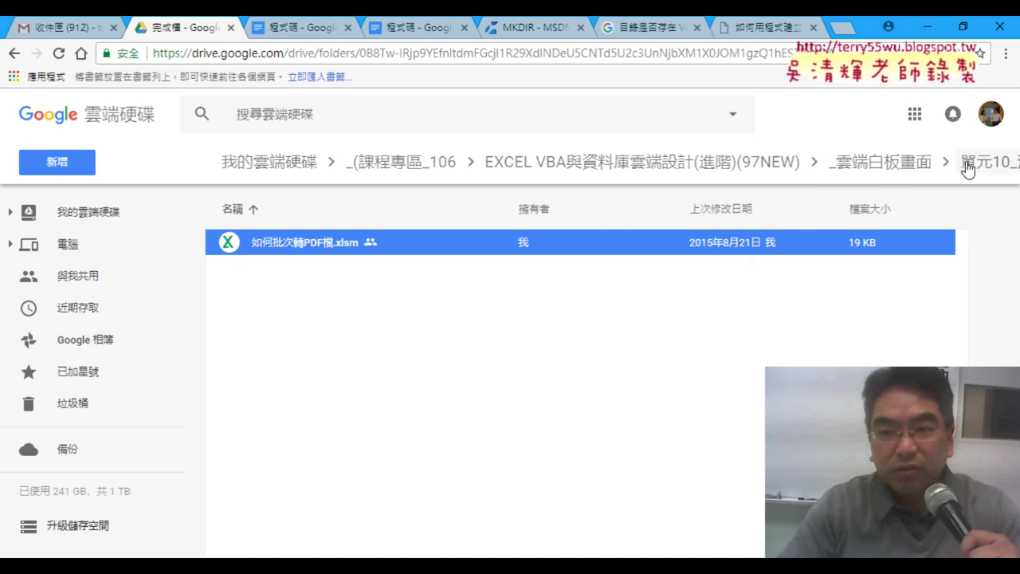
click(884, 164)
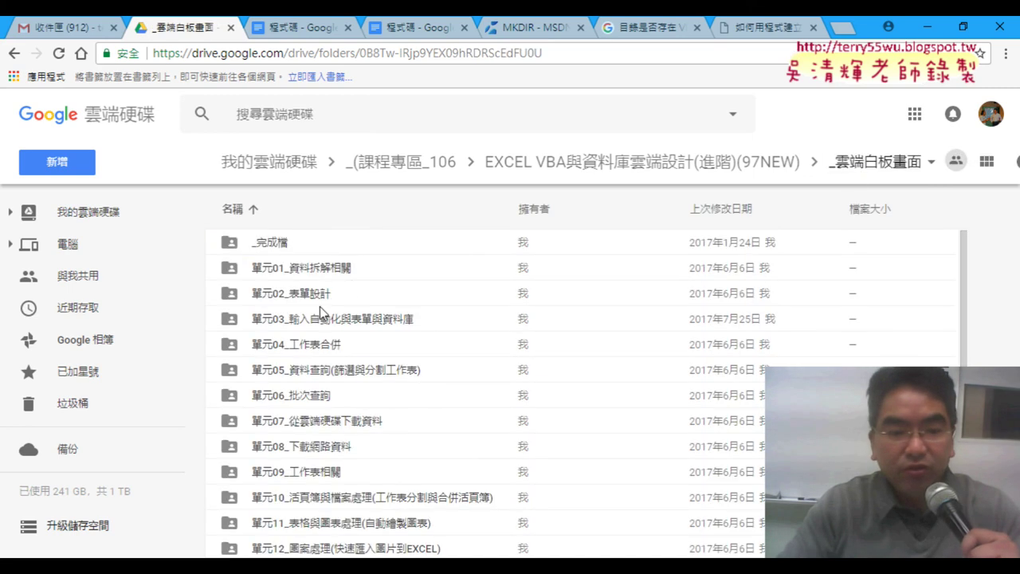
click(306, 500)
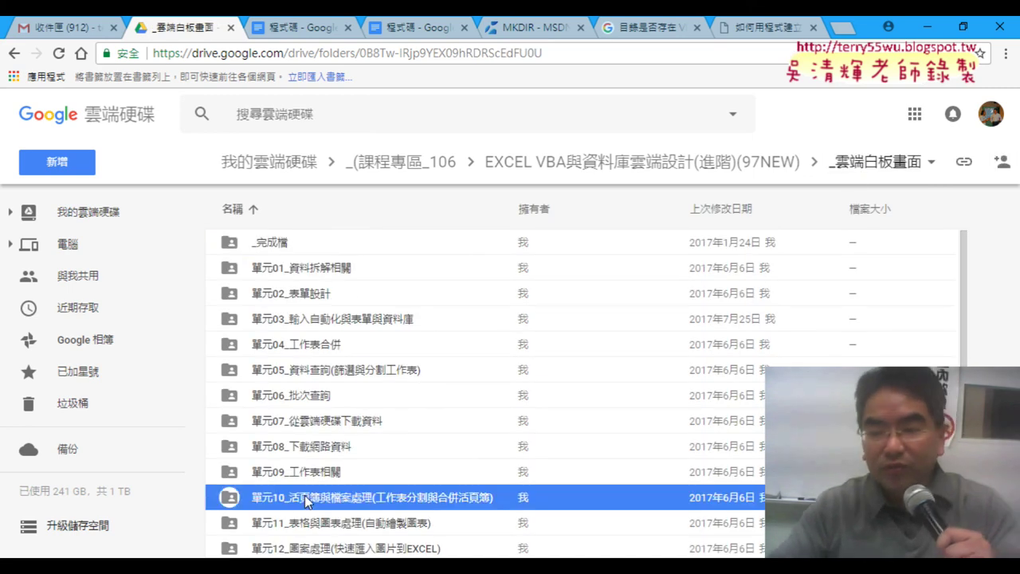